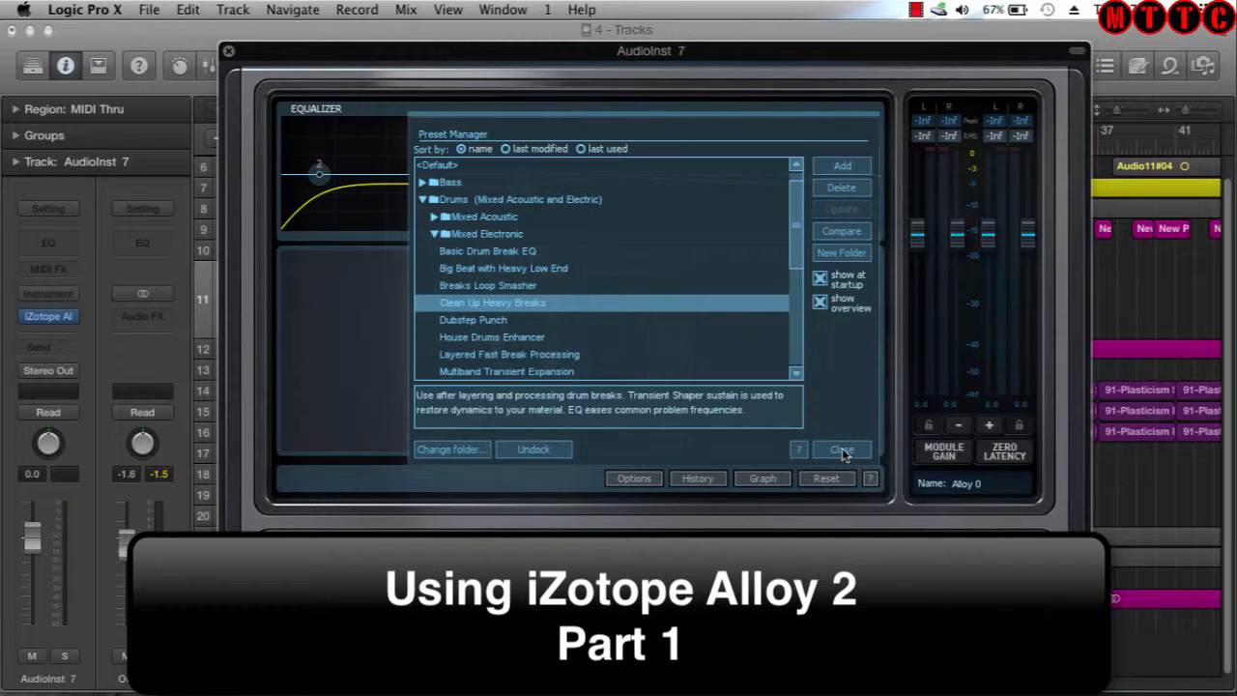
Close the Preset Manager and view the Equalizer module's bands and curve
click(842, 449)
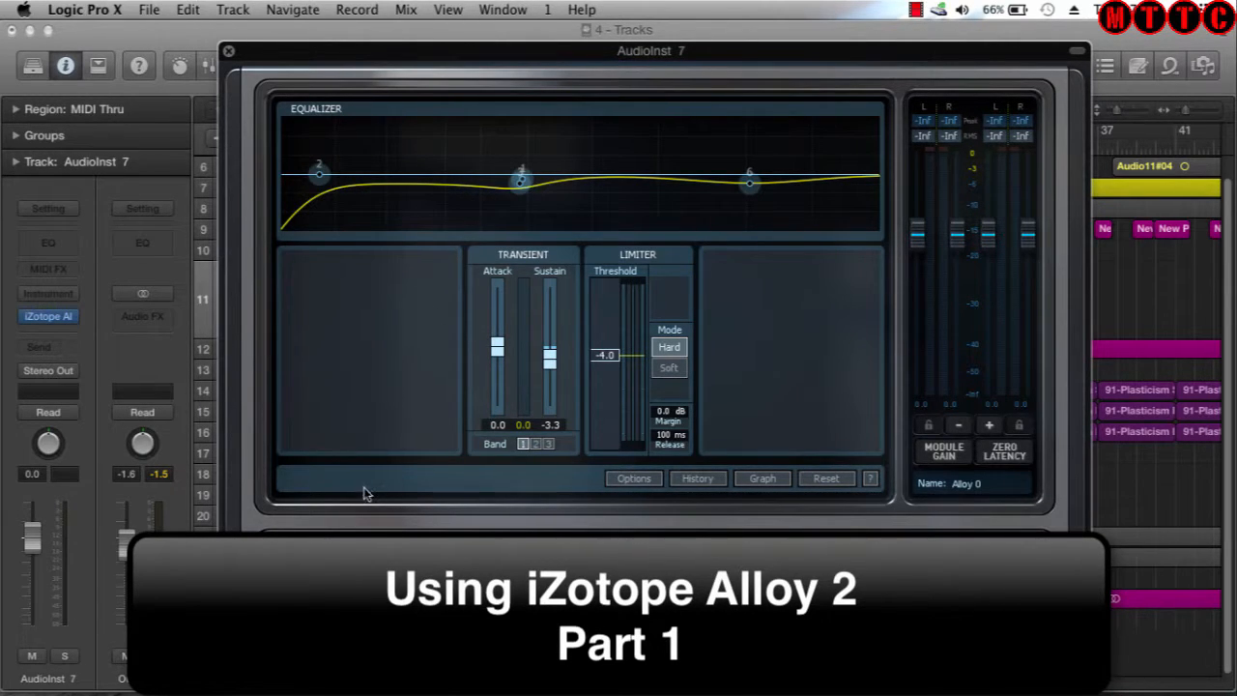
click(406, 568)
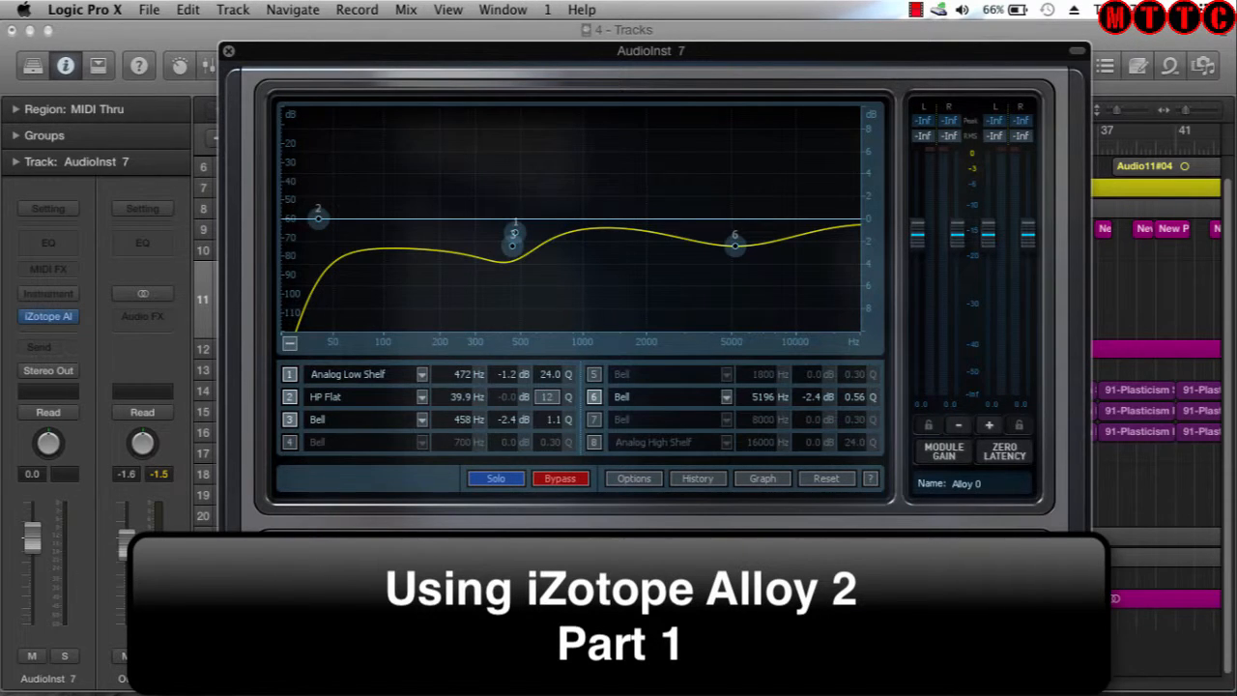
click(502, 568)
Open the Exciter and Dynamics modules and switch each of them to multi-band
click(599, 568)
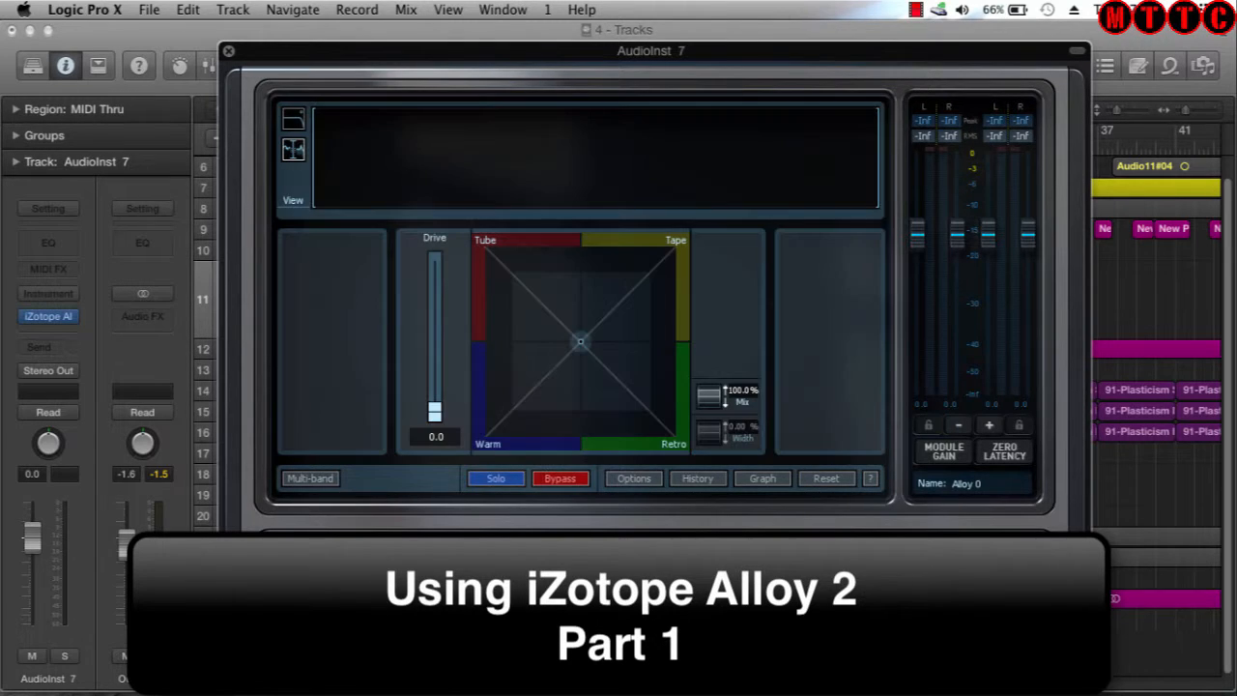
click(311, 478)
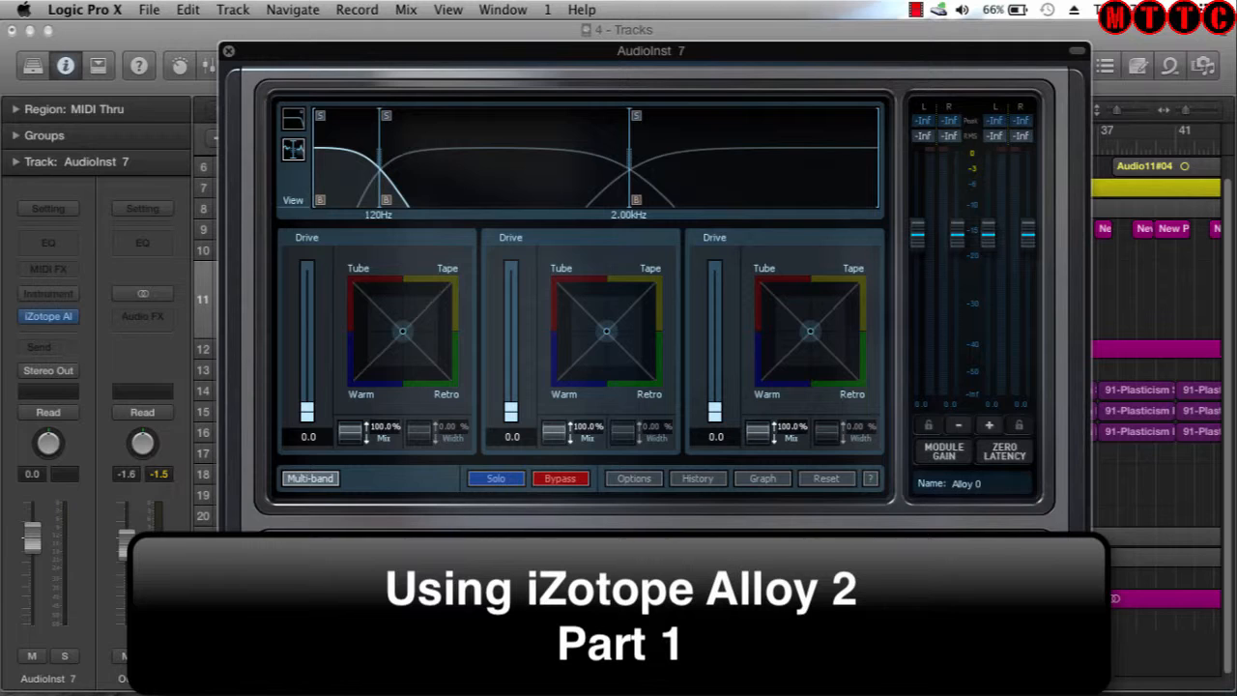
click(693, 568)
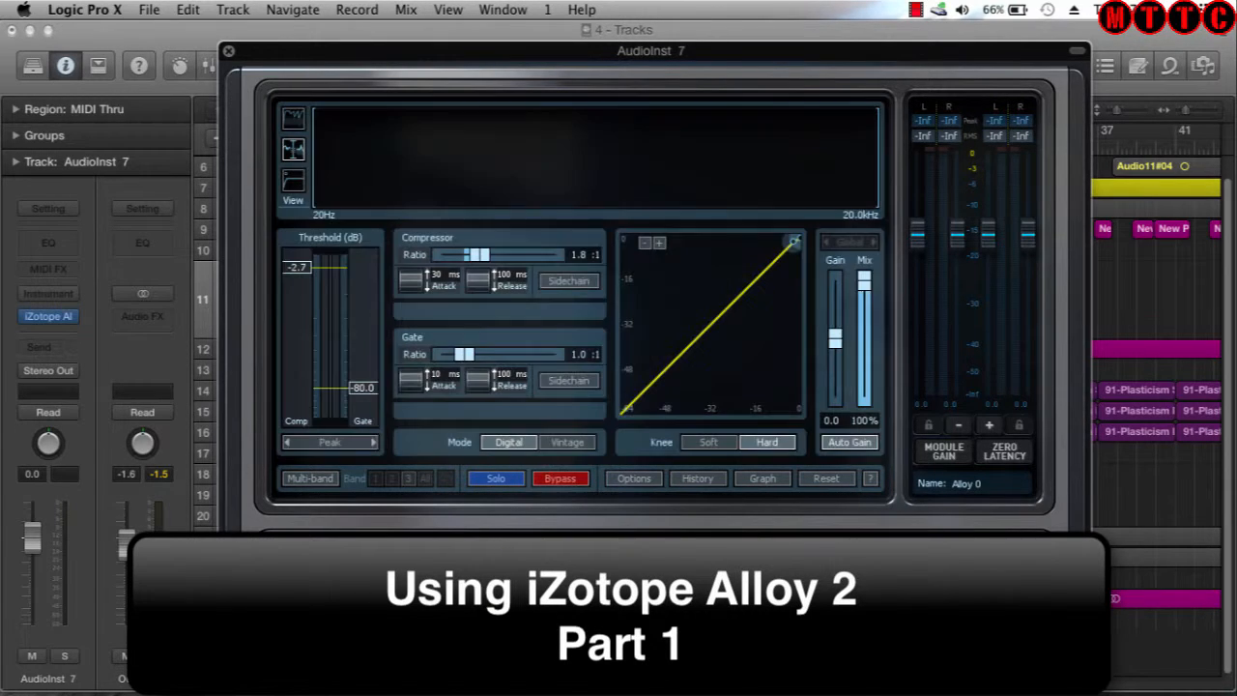
click(309, 478)
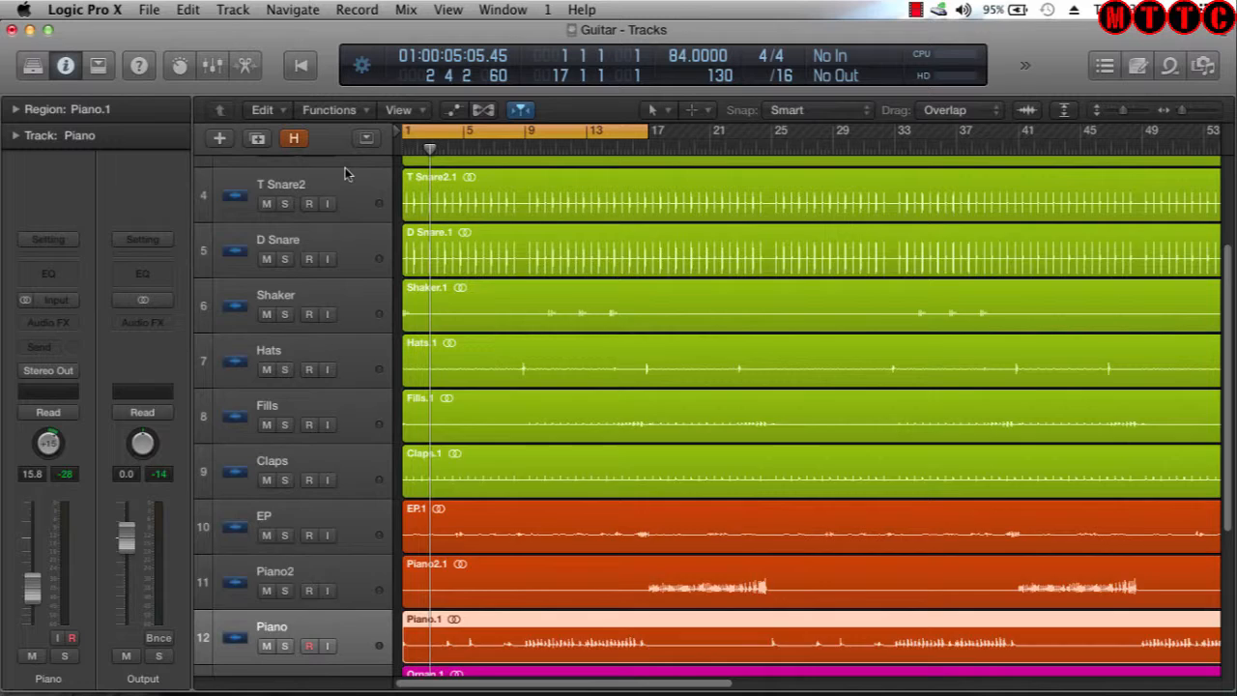
Step through the session's tracks and finish with the Bass track selected
key(Down)
key(Down)
key(Down)
key(Down)
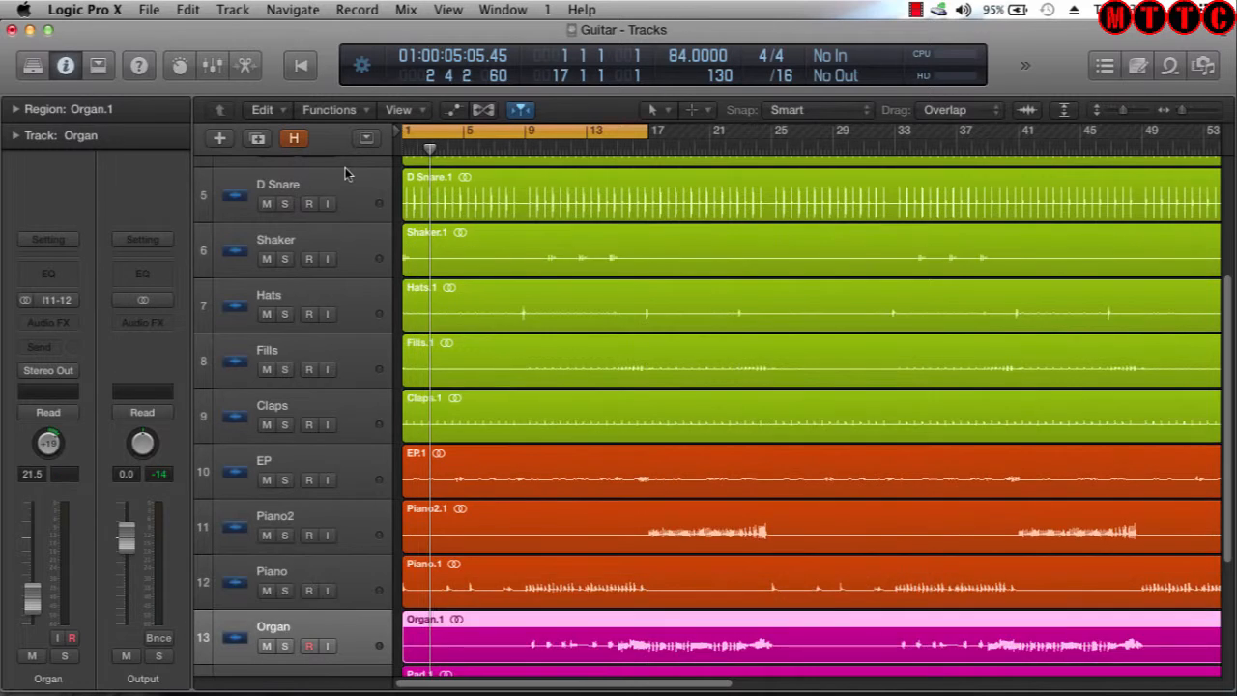
key(Up)
key(Up)
key(Up)
key(Up)
key(Up)
key(Up)
key(Up)
key(Up)
key(Up)
key(Up)
key(Up)
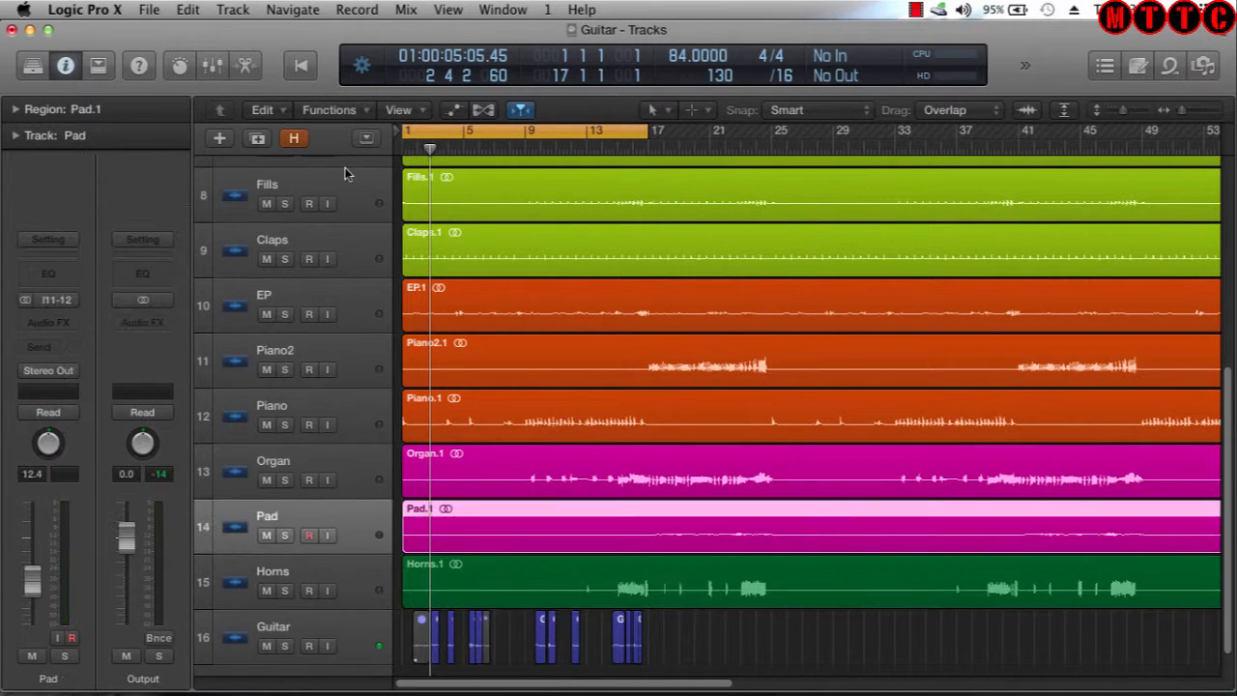
key(Up)
key(Up)
key(Up)
key(Up)
key(Up)
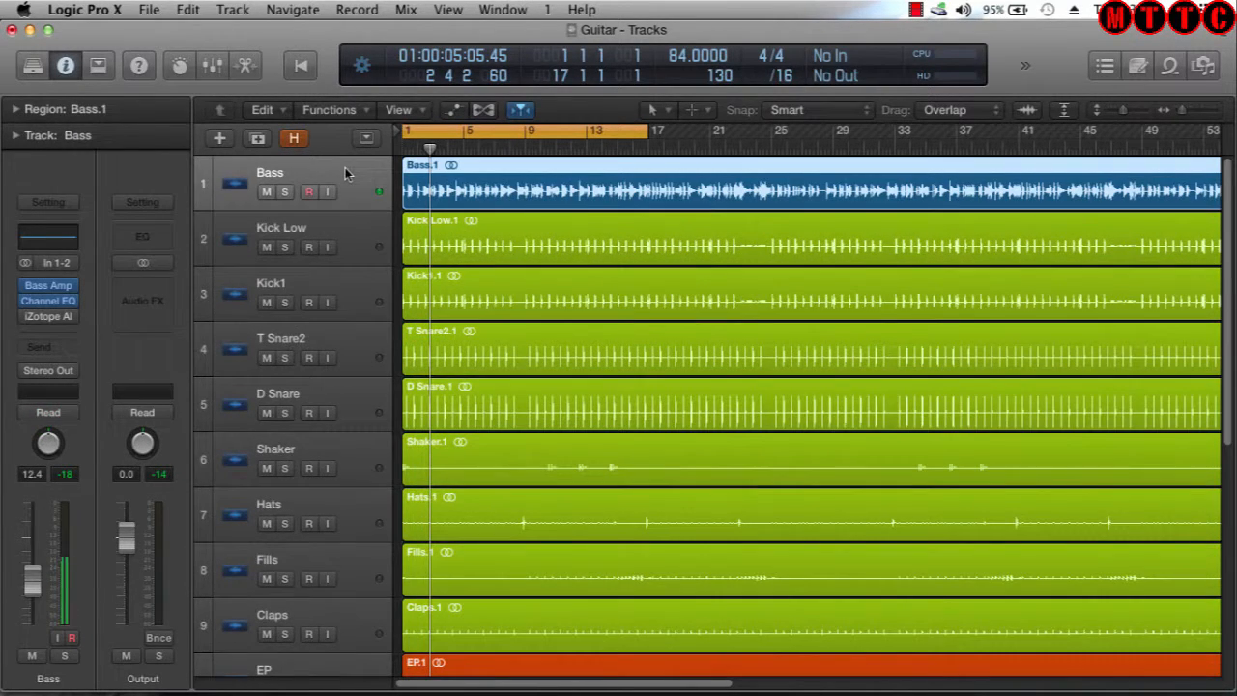
Play the song from about bar 6 and shorten the cycle range so it ends at bar 9
scroll(345, 174, down, 10)
click(483, 147)
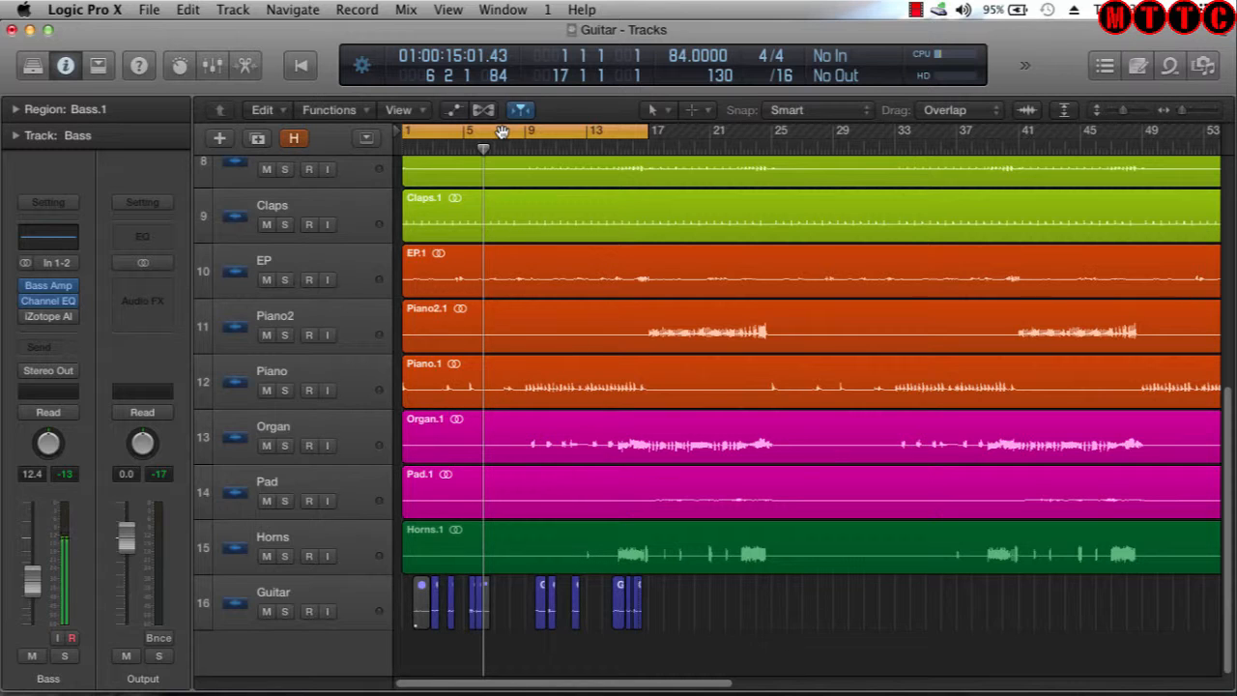
key(space)
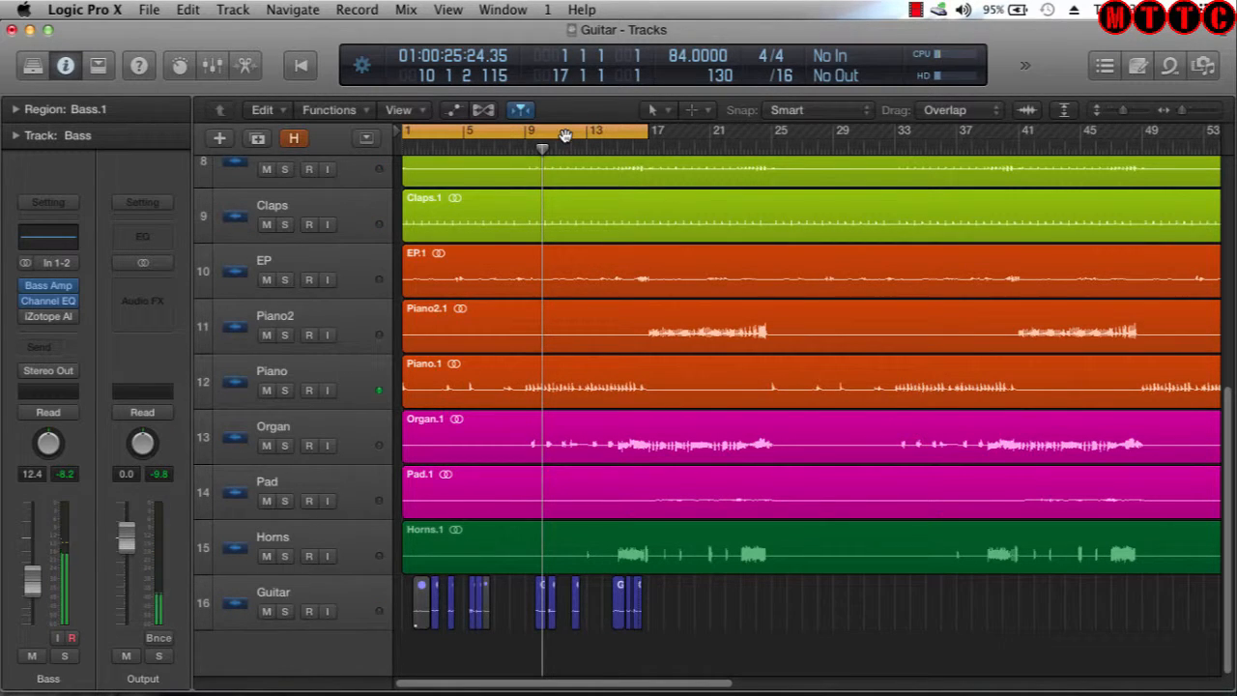
drag(643, 134, 524, 179)
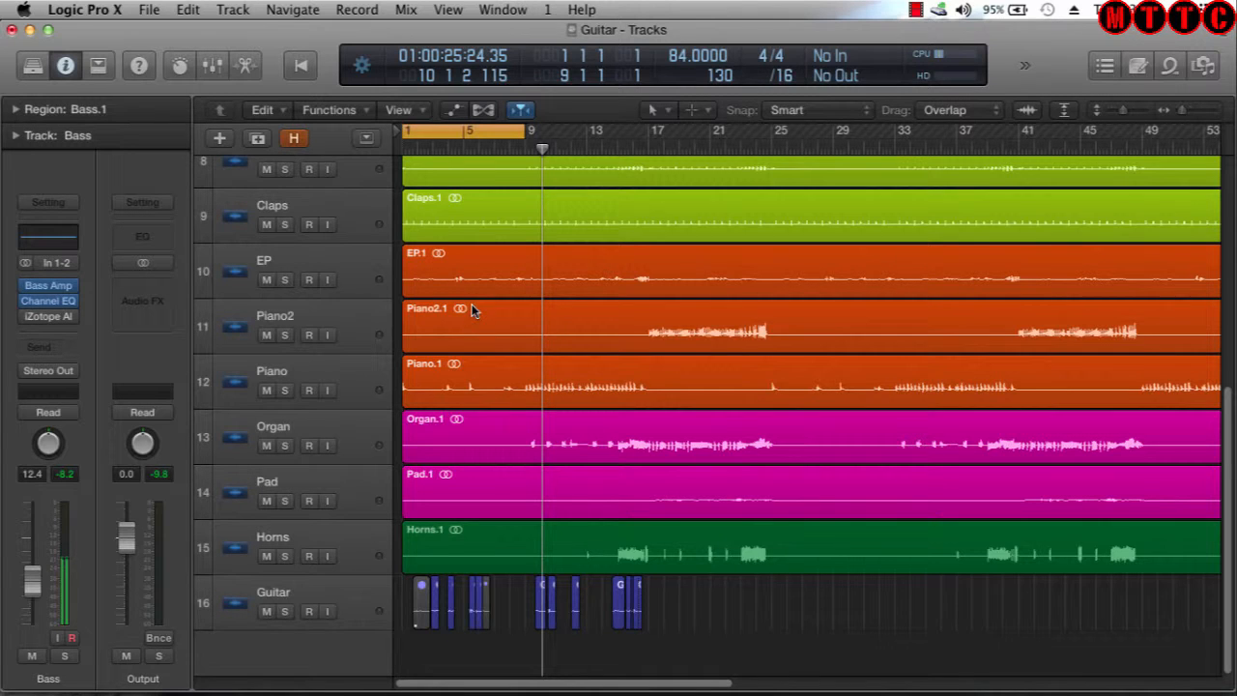
Insert iZotope Alloy 2 on the Bass track in the effect slot below Channel EQ and reposition its window
scroll(966, 300, up, 10)
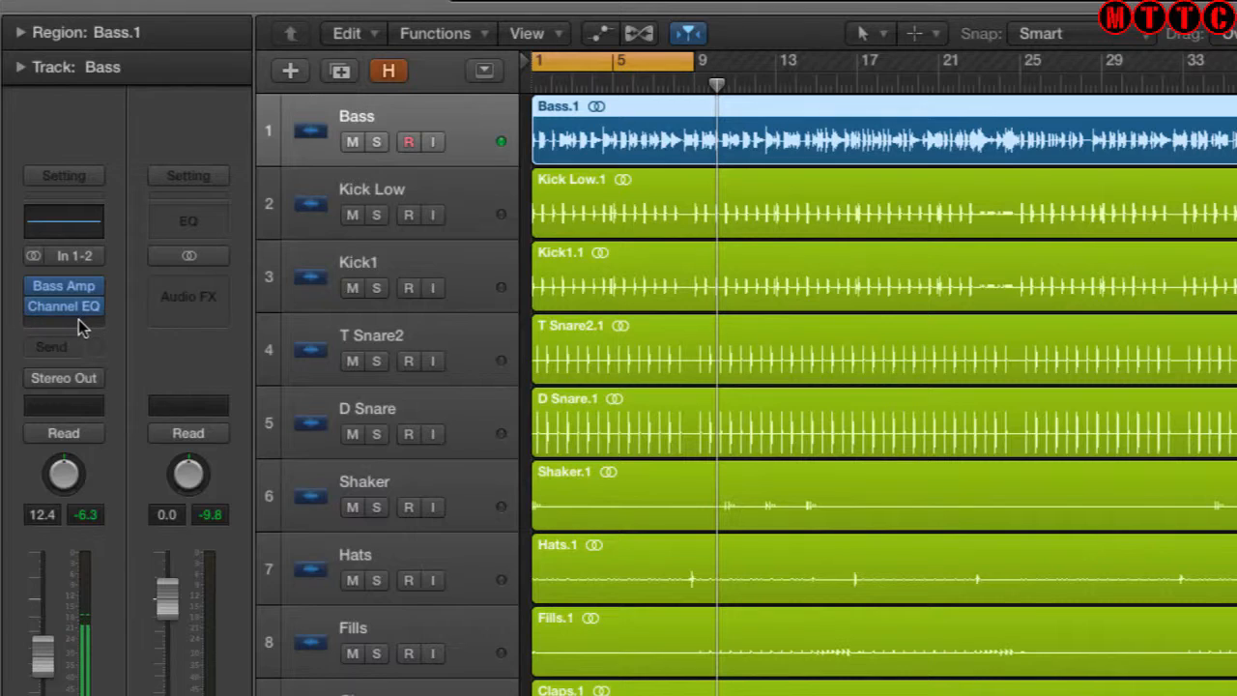
click(82, 327)
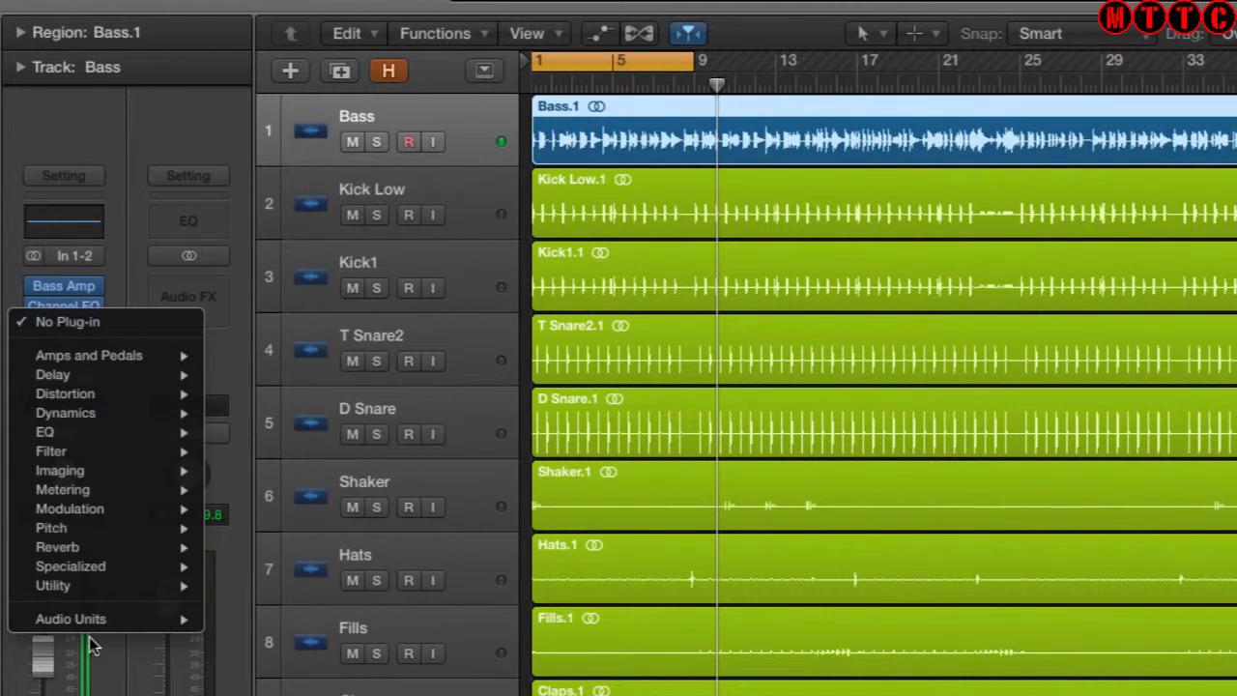
mouse_move(198, 620)
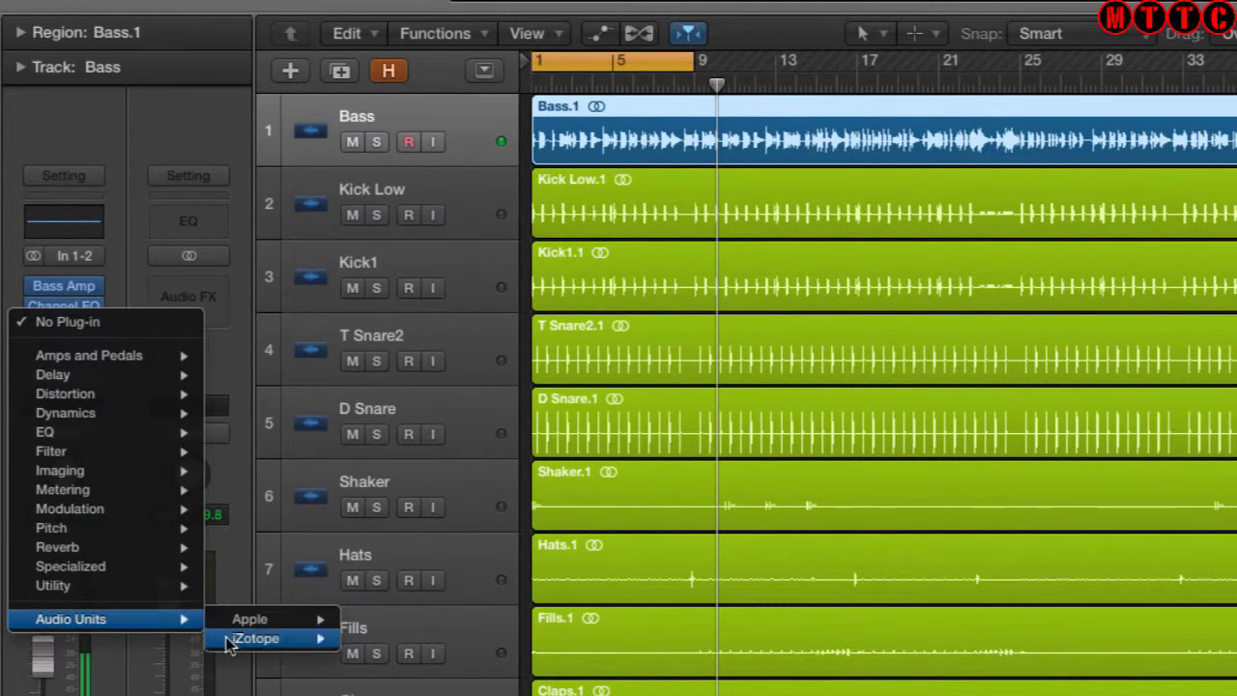
mouse_move(266, 641)
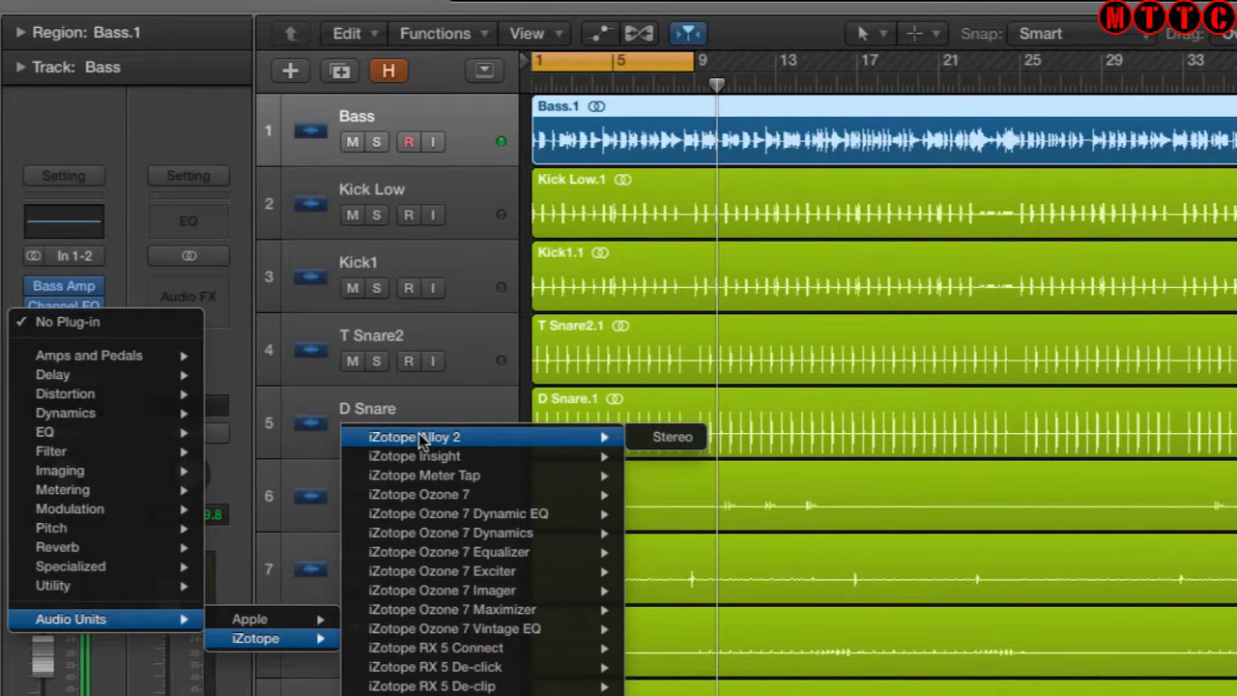
click(419, 438)
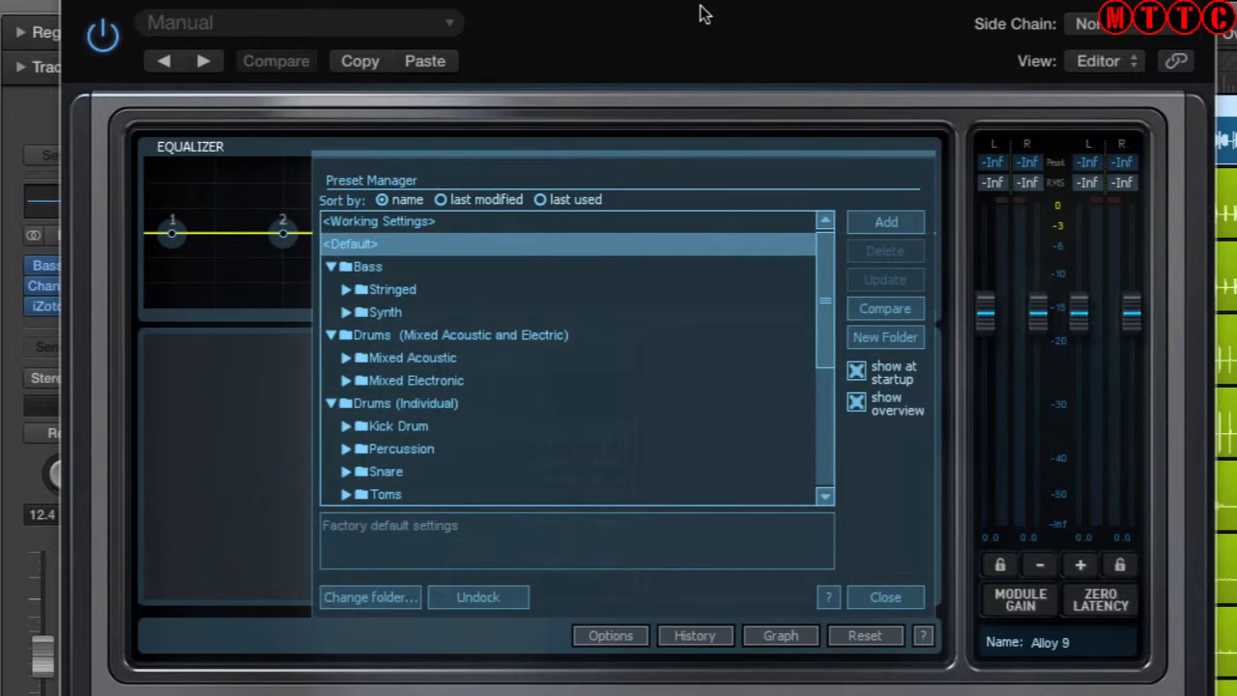
drag(704, 13, 711, 0)
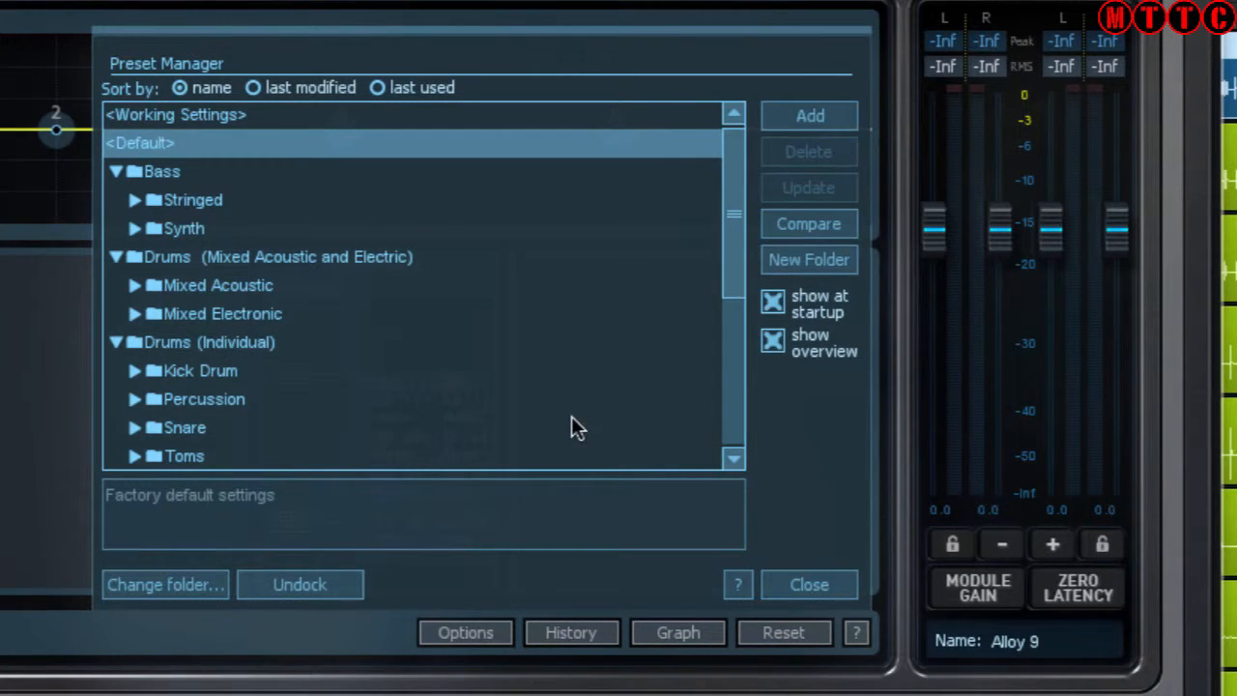
Collapse the Bass, Drums and Guitar preset folders, and expand only the Stringed subfolder under Bass
click(111, 167)
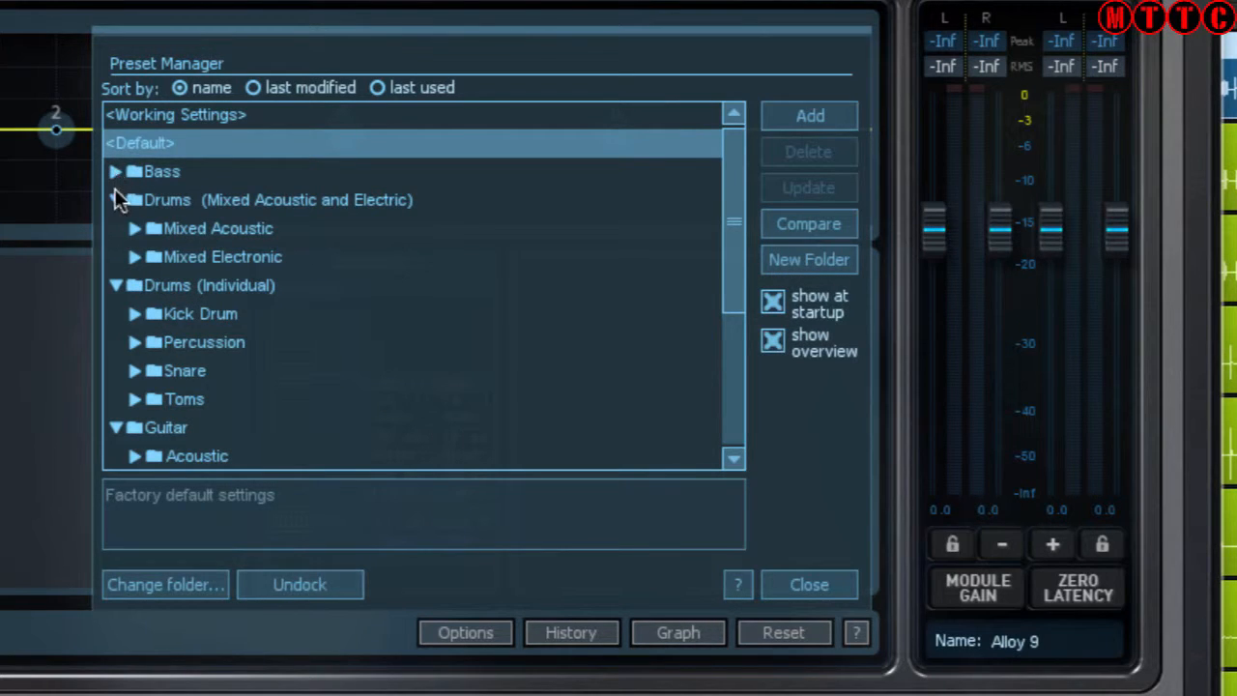
click(115, 199)
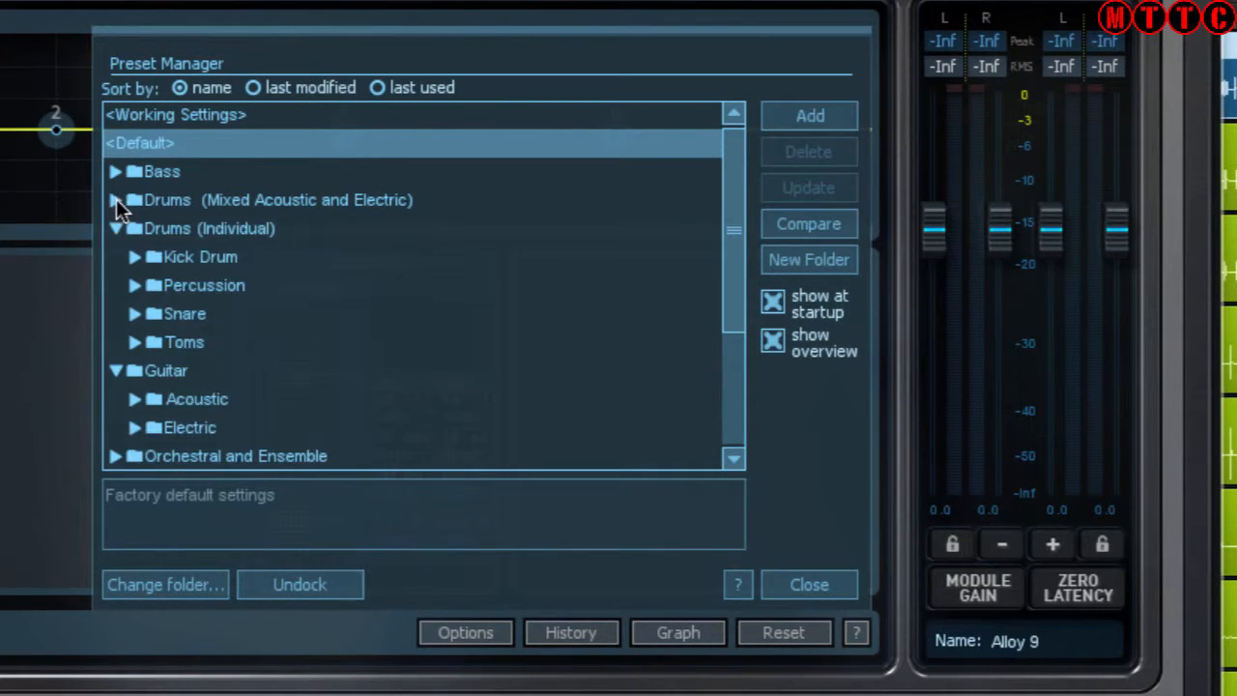
click(116, 228)
click(116, 256)
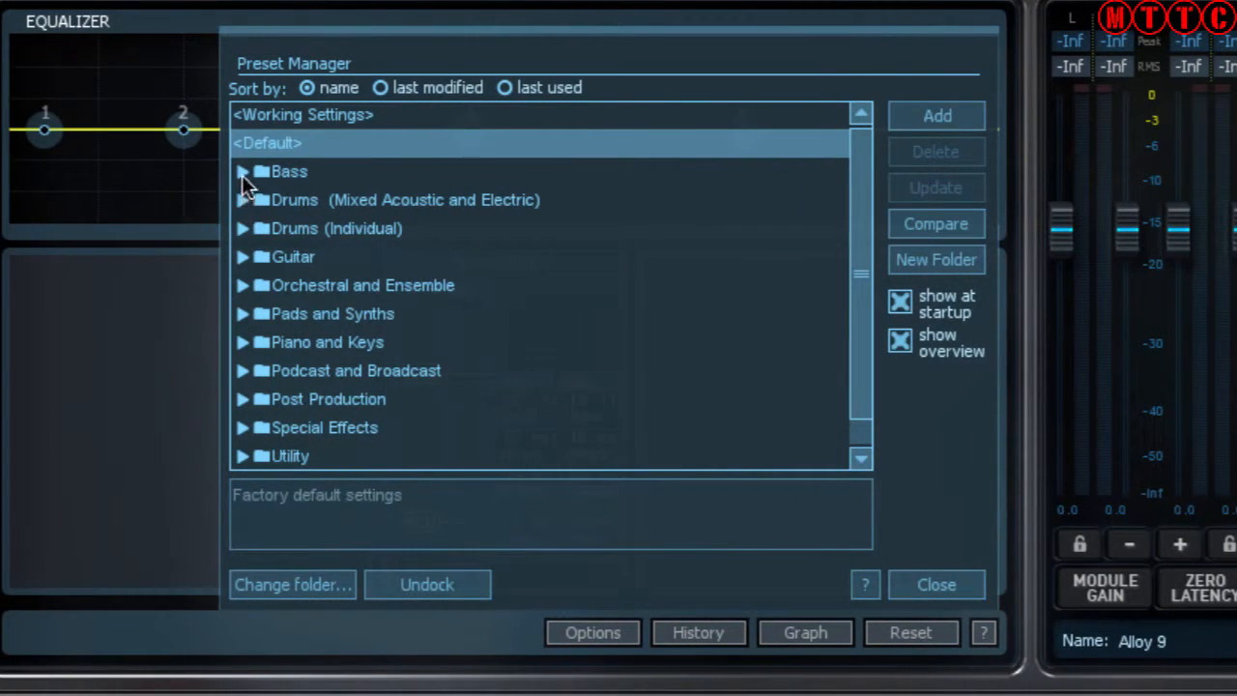
click(243, 172)
click(262, 200)
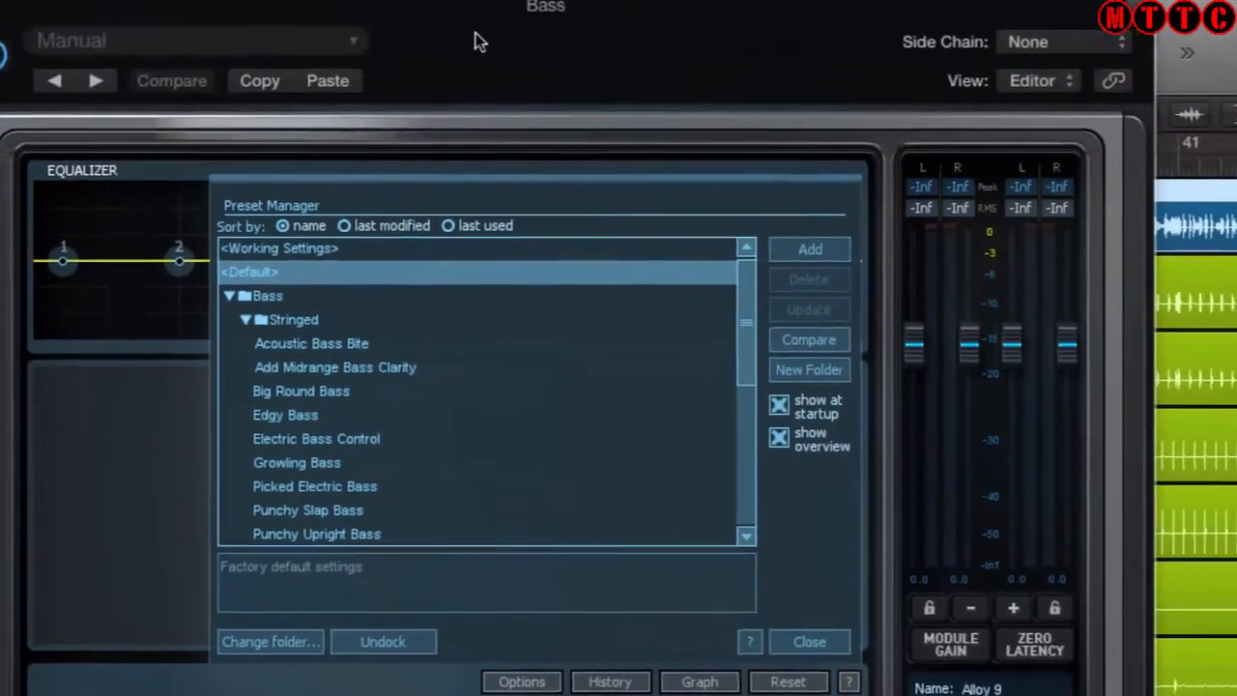
Reposition the Bass plug-in window and switch Alloy 2 on
drag(474, 34, 643, 357)
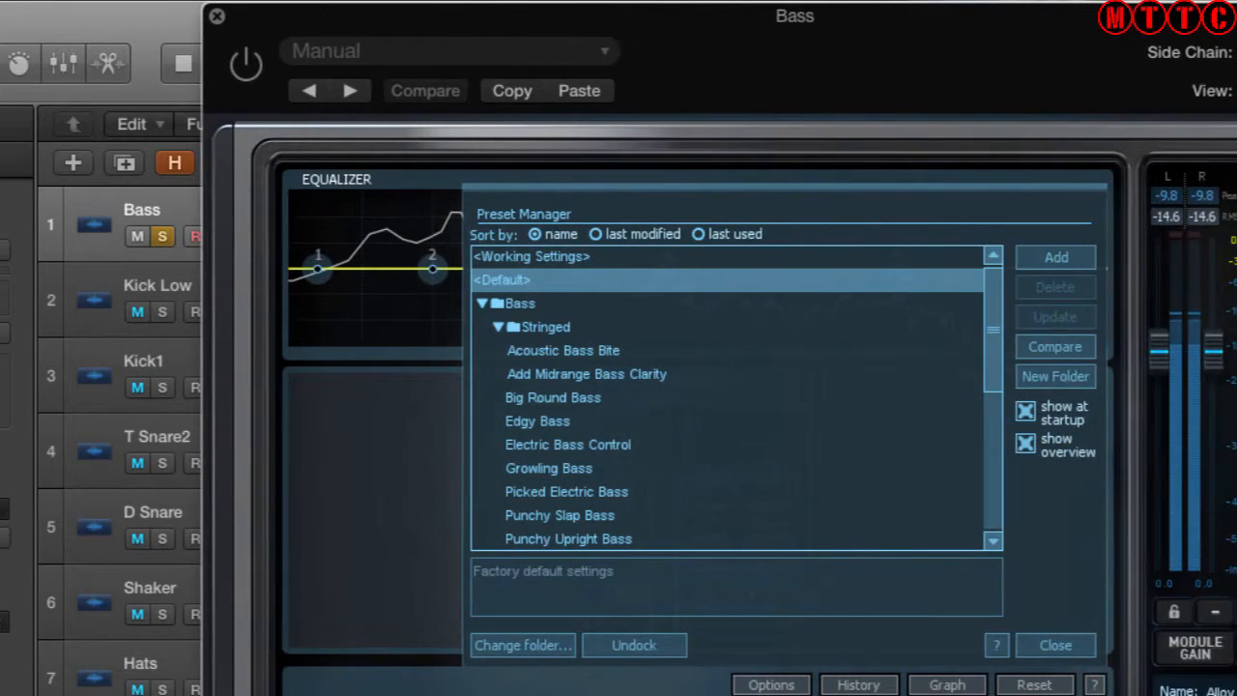
drag(794, 16, 619, 15)
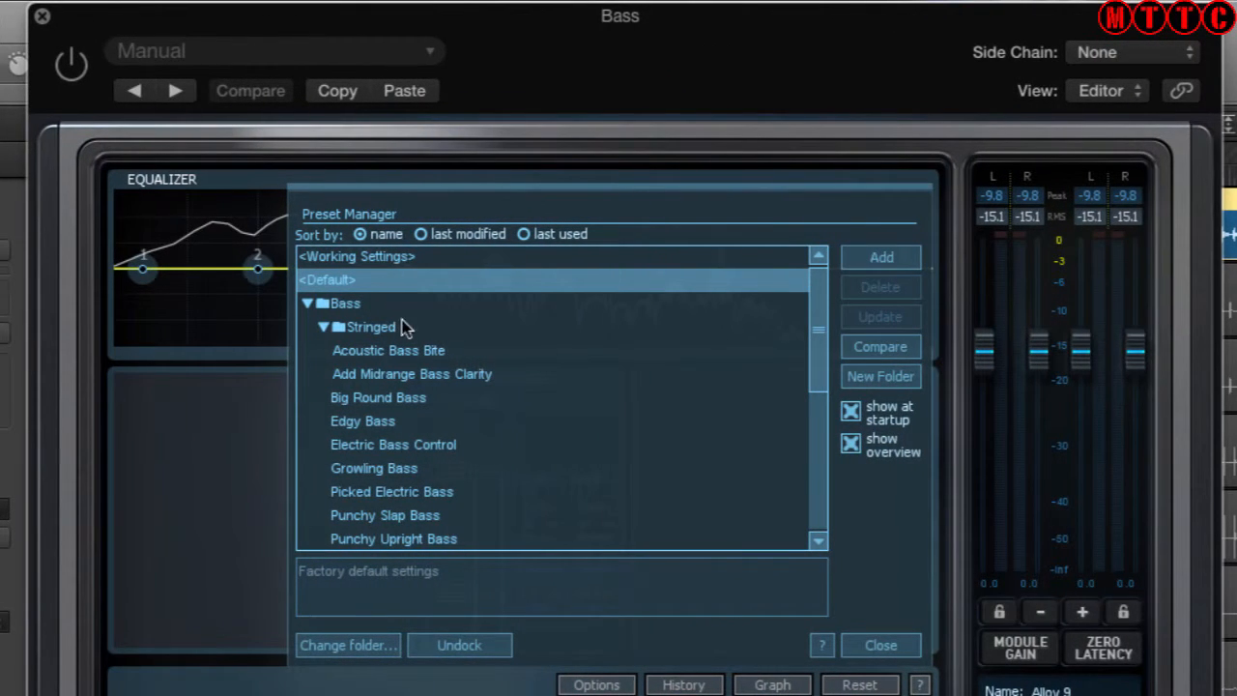
click(71, 64)
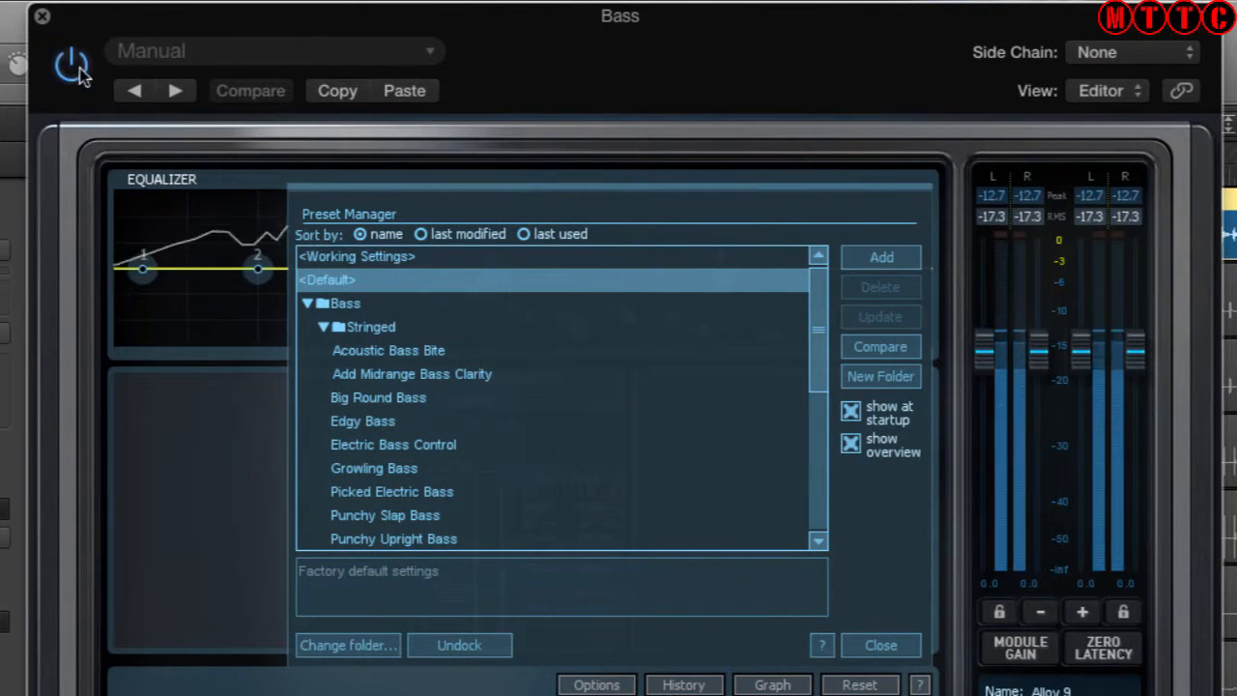
Audition the stringed bass presets one after another, from Acoustic Bass Bite through to Upright Bass Exciter
click(396, 354)
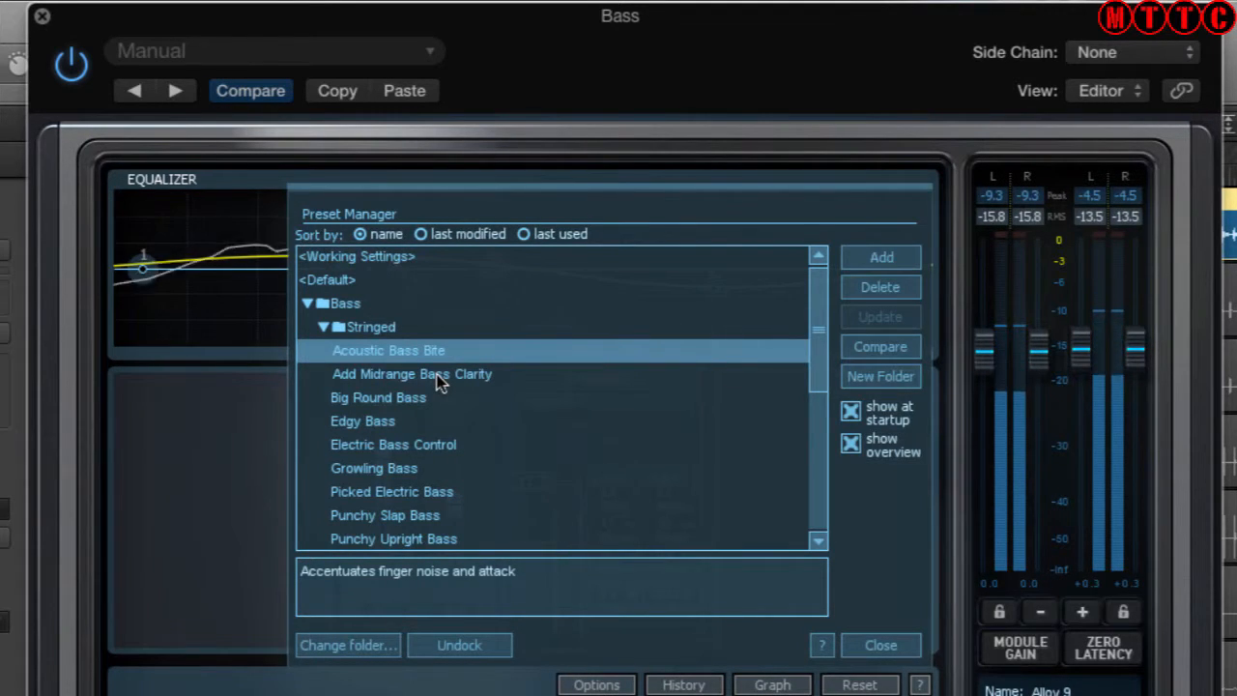
click(437, 375)
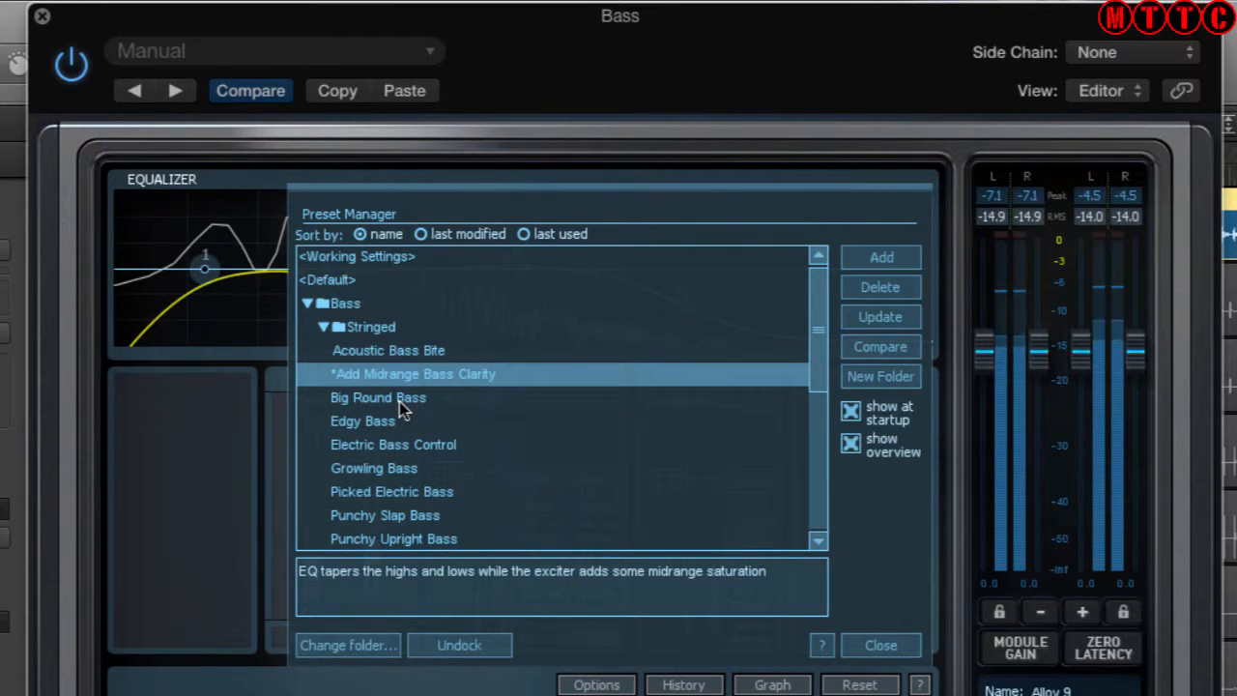
click(399, 399)
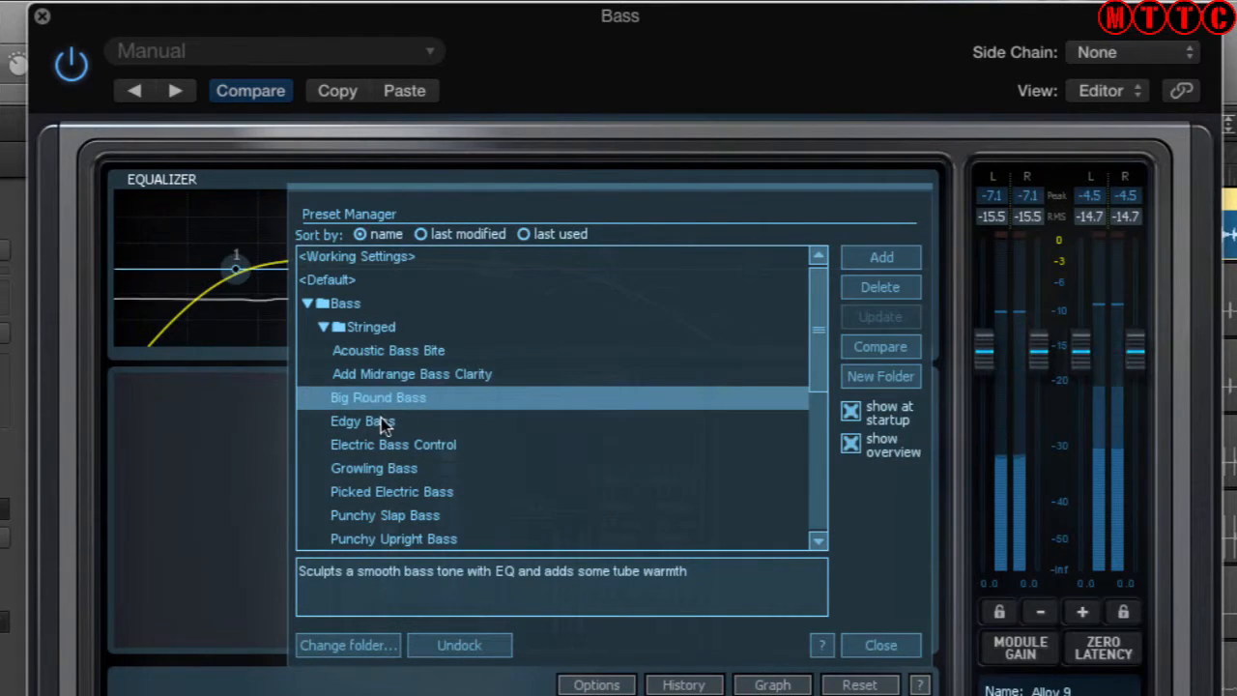
click(379, 421)
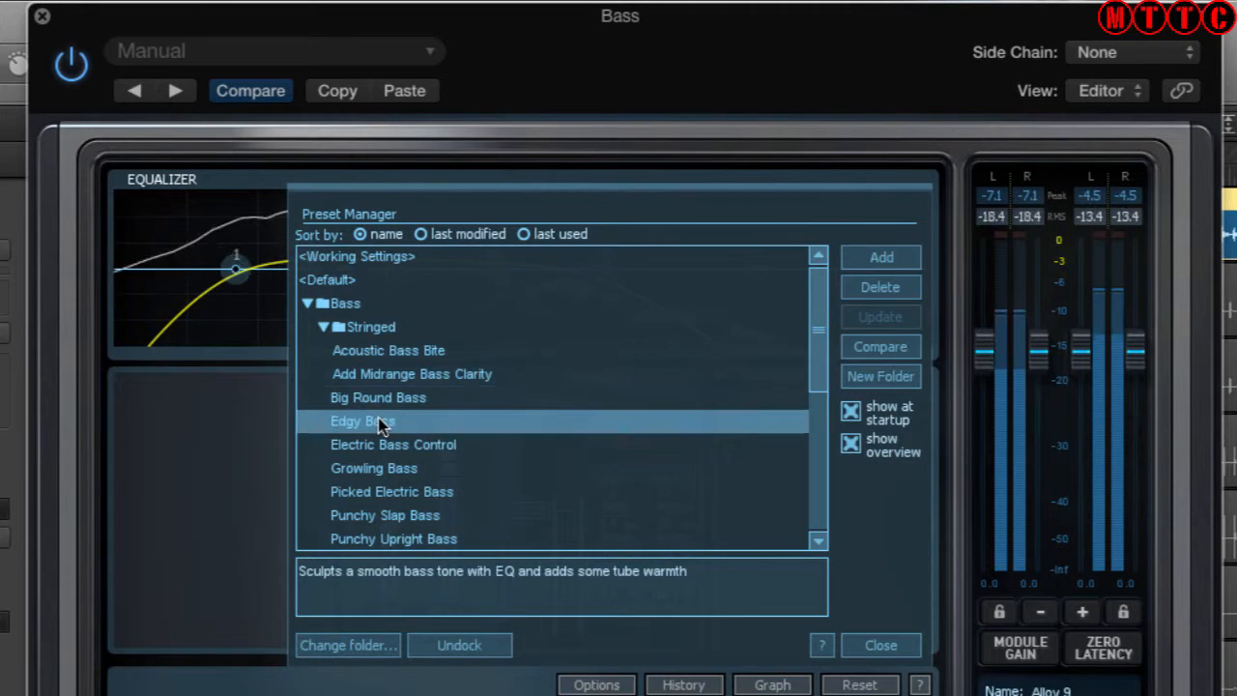
click(381, 445)
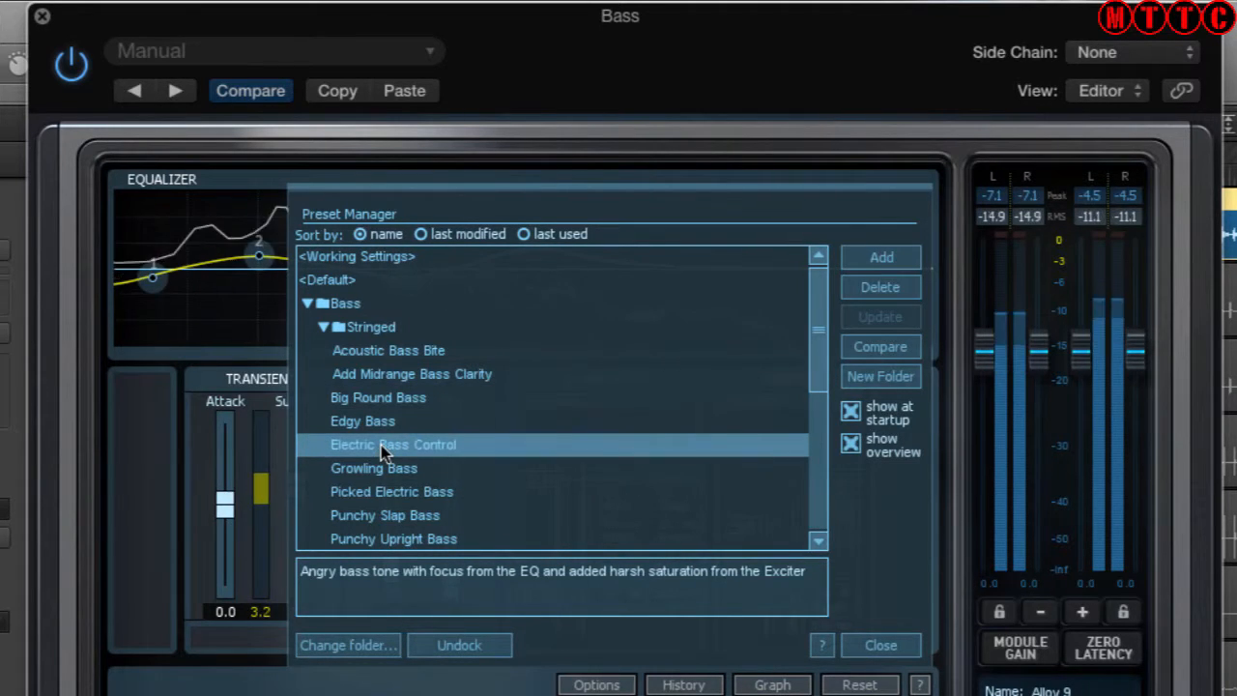
click(378, 467)
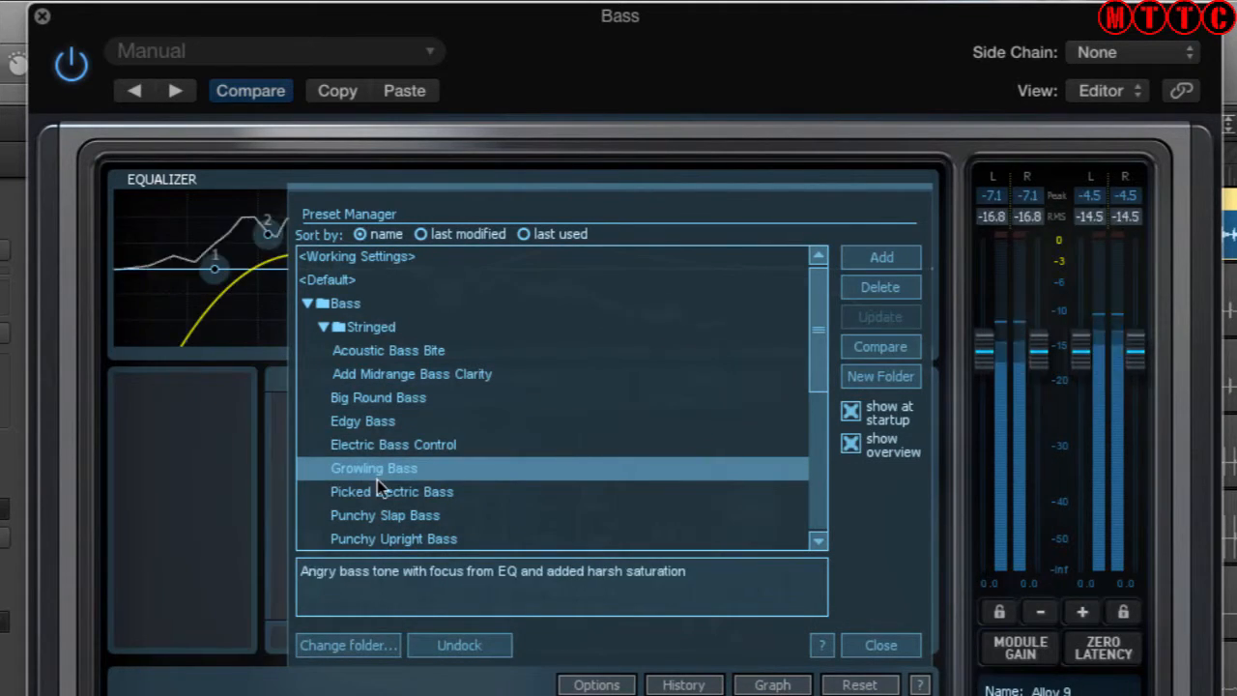
click(378, 492)
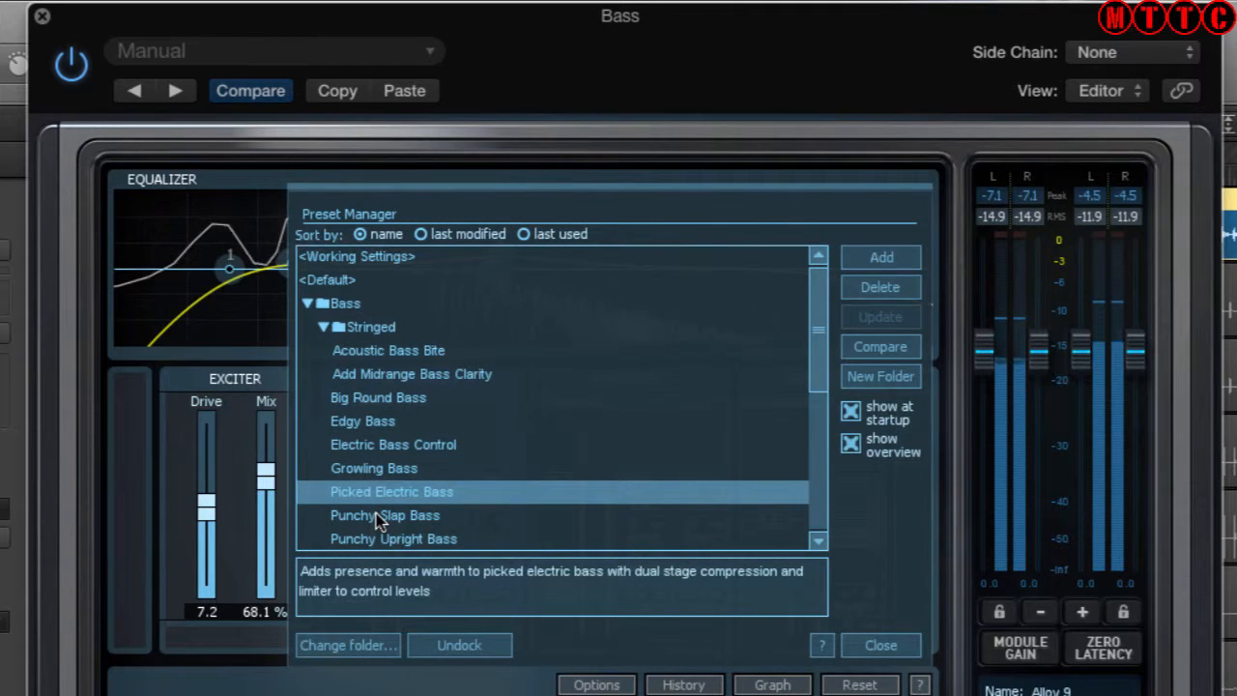
click(376, 515)
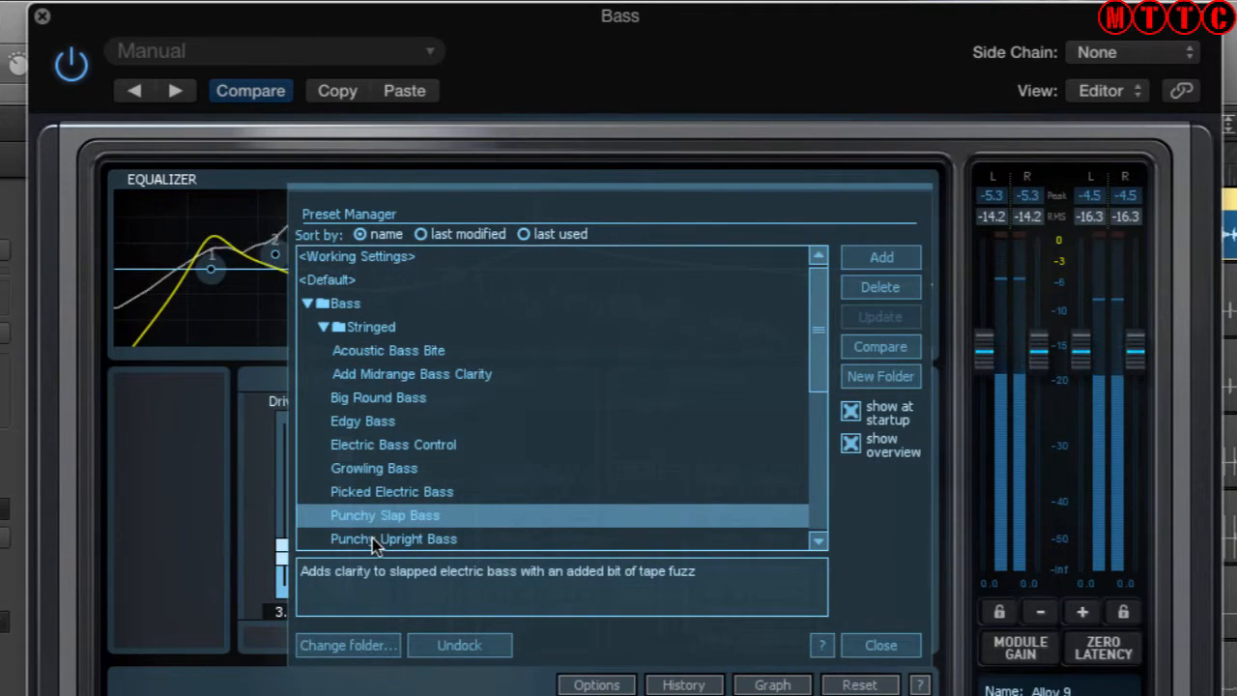
click(376, 541)
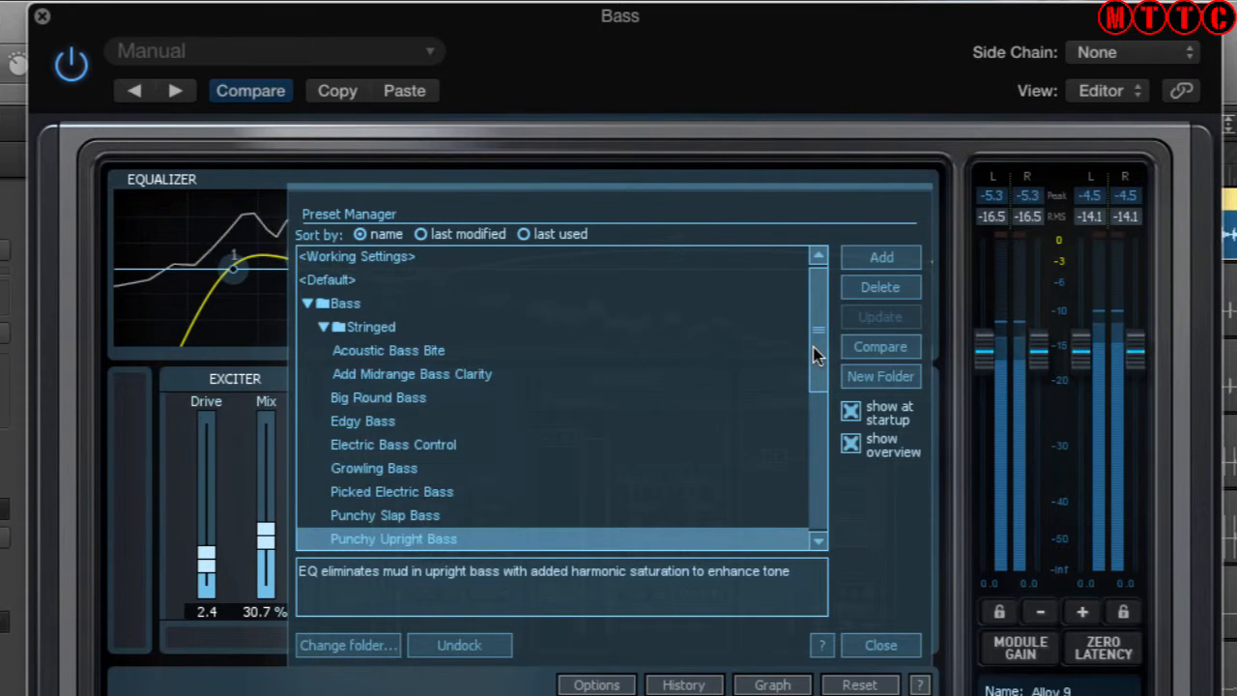
drag(817, 355, 812, 398)
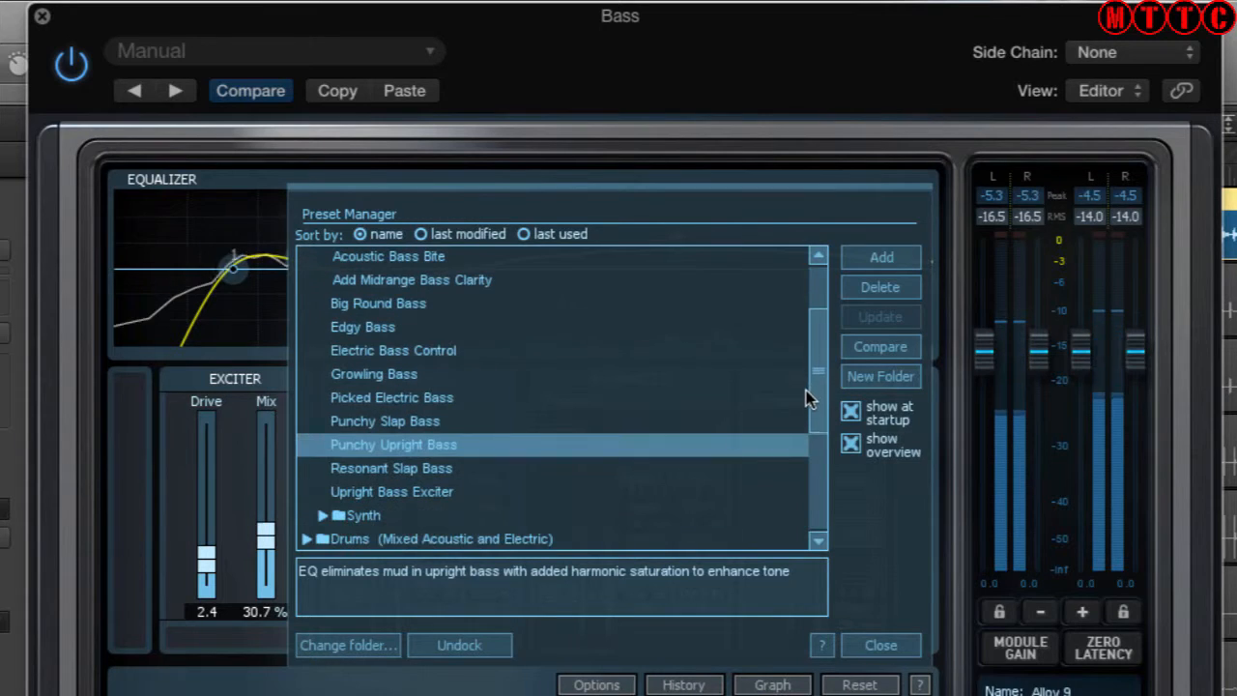
click(443, 472)
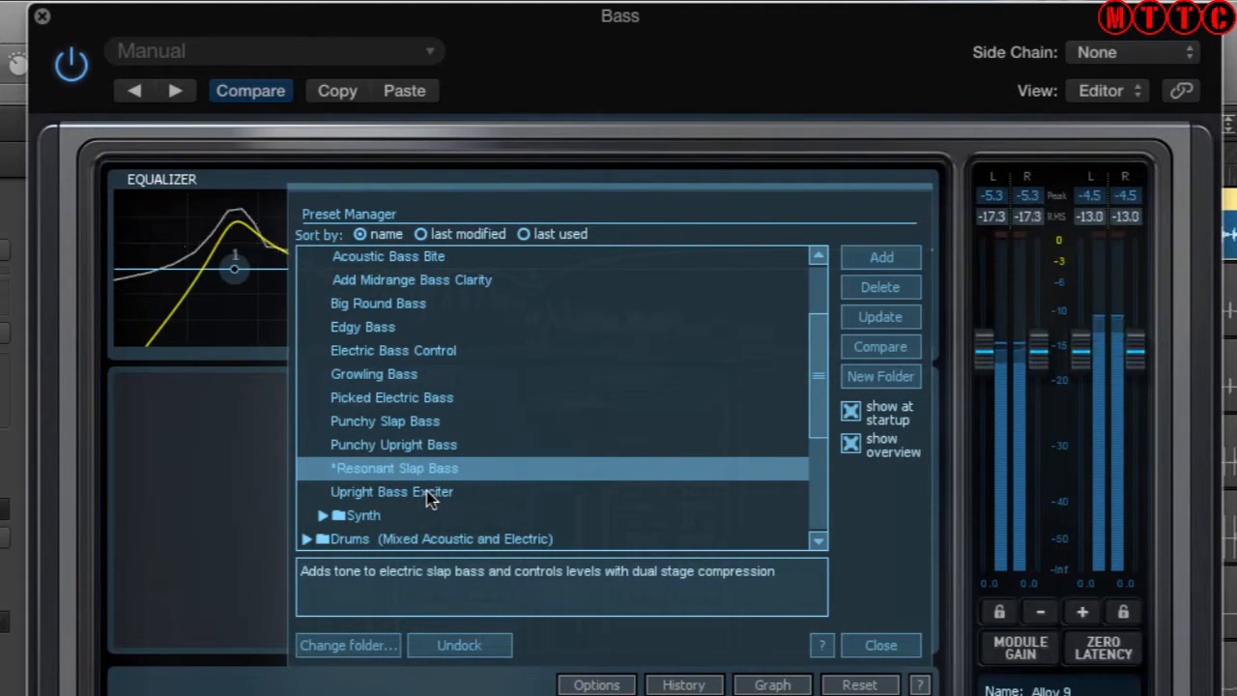
click(430, 495)
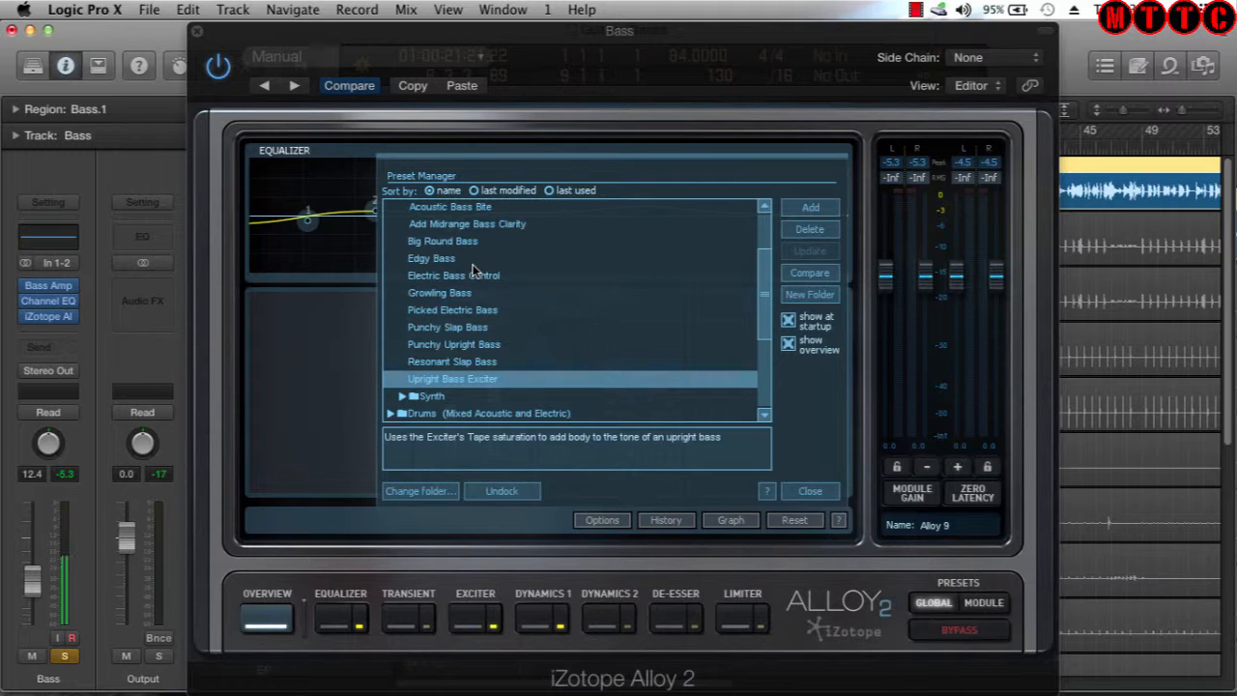
Load the Punchy Upright Bass preset and close the Preset Manager to reveal the module overview
click(432, 350)
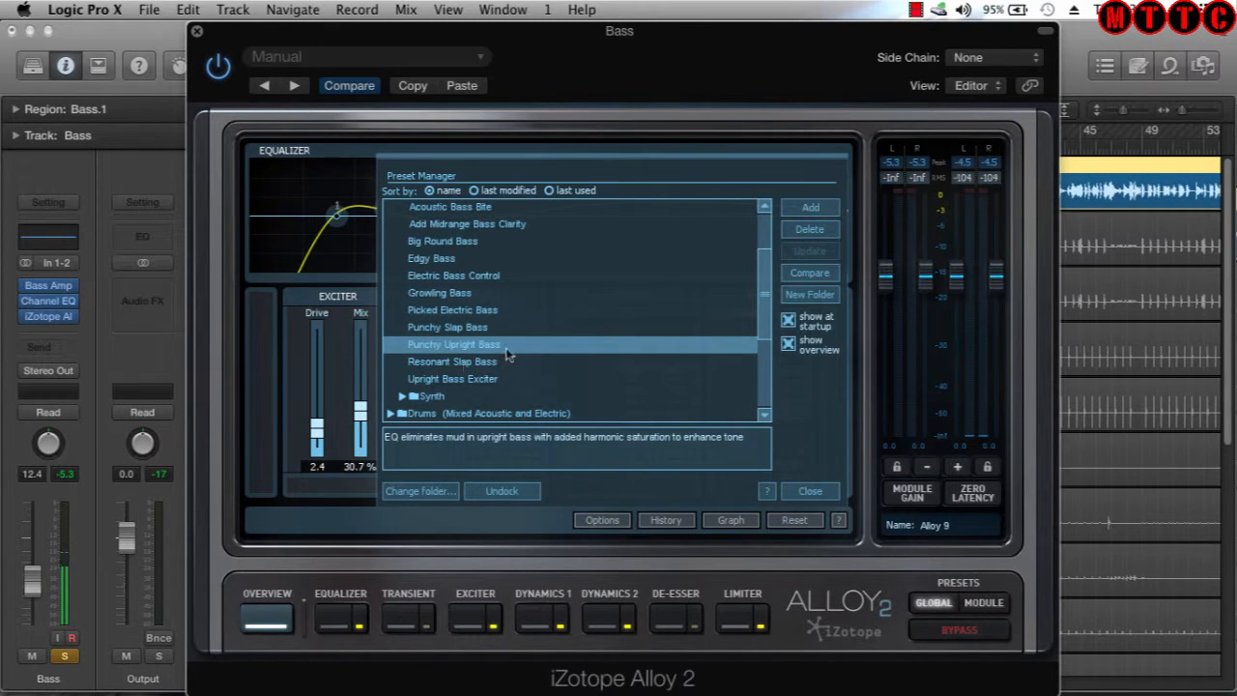
click(455, 89)
click(808, 491)
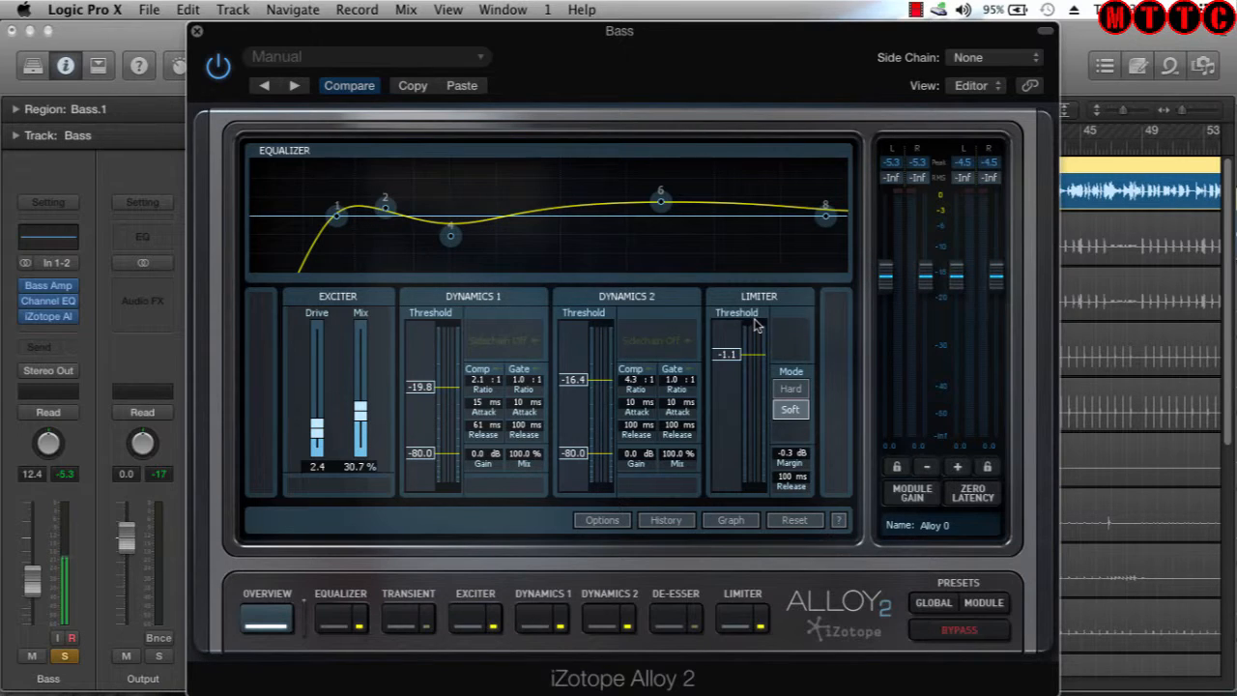
Switch the Equalizer module off and back on, and do the same with the Exciter module
click(360, 625)
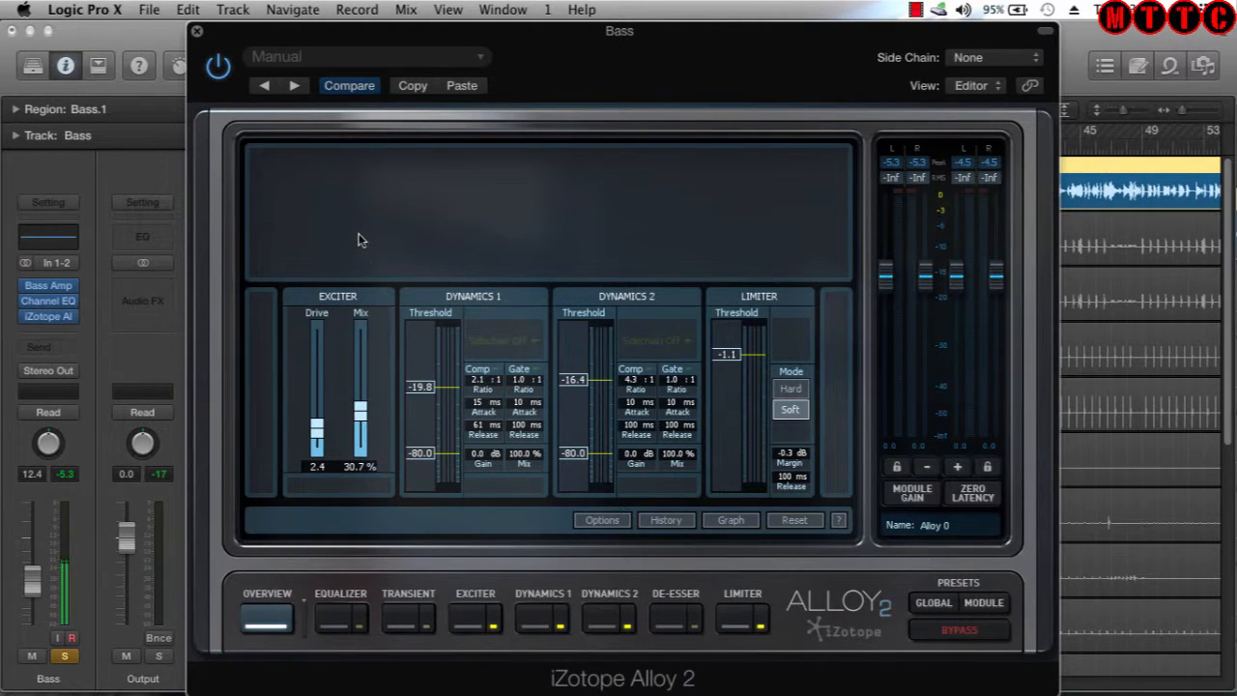
click(358, 625)
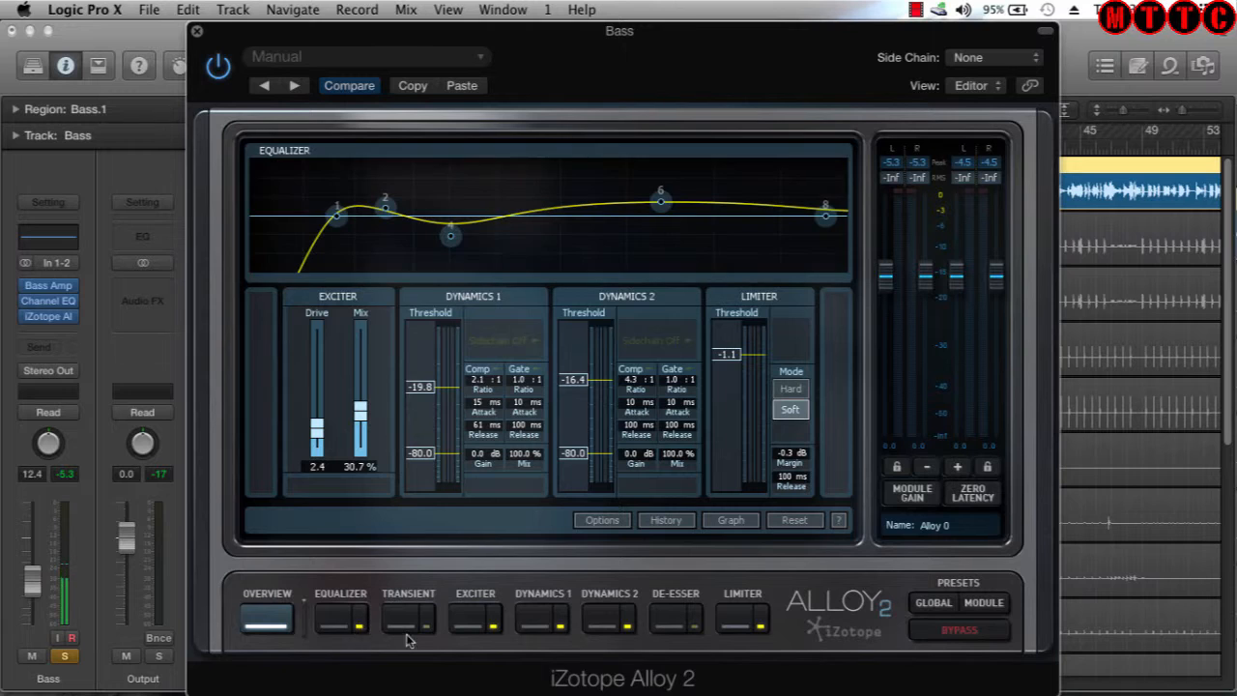
click(494, 625)
click(493, 625)
Temporarily enable the Transient and De-Esser modules in the overview, and switch both off again
click(428, 623)
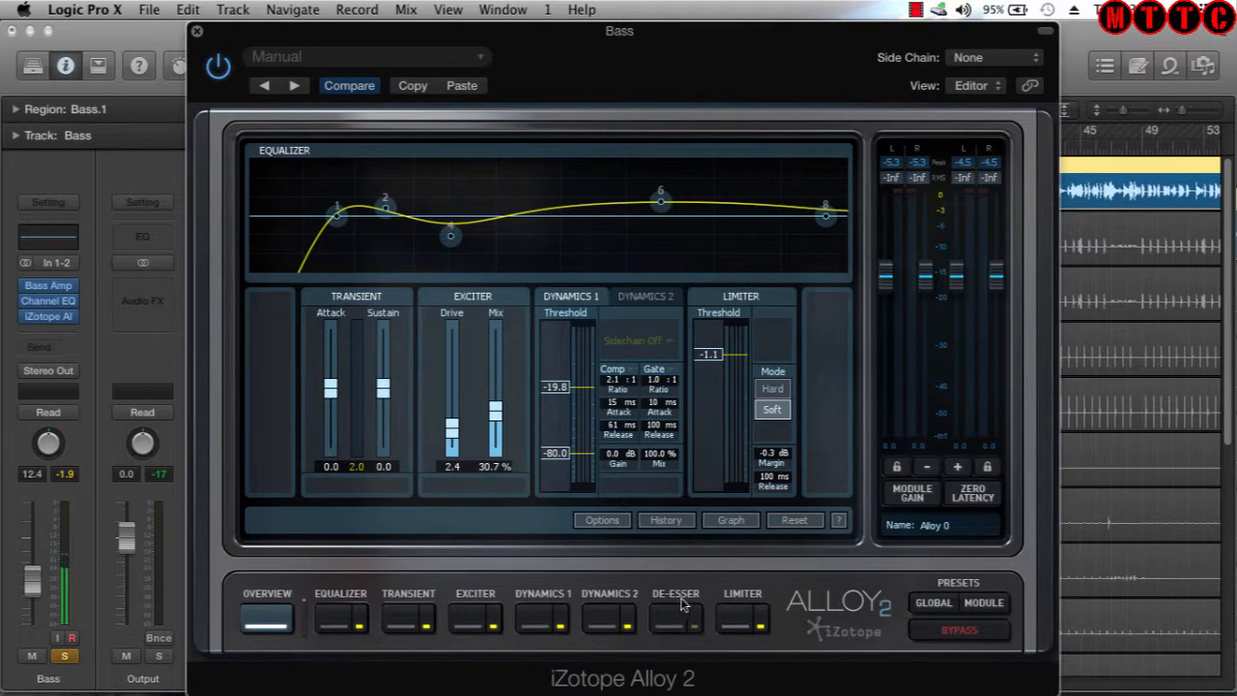
click(697, 625)
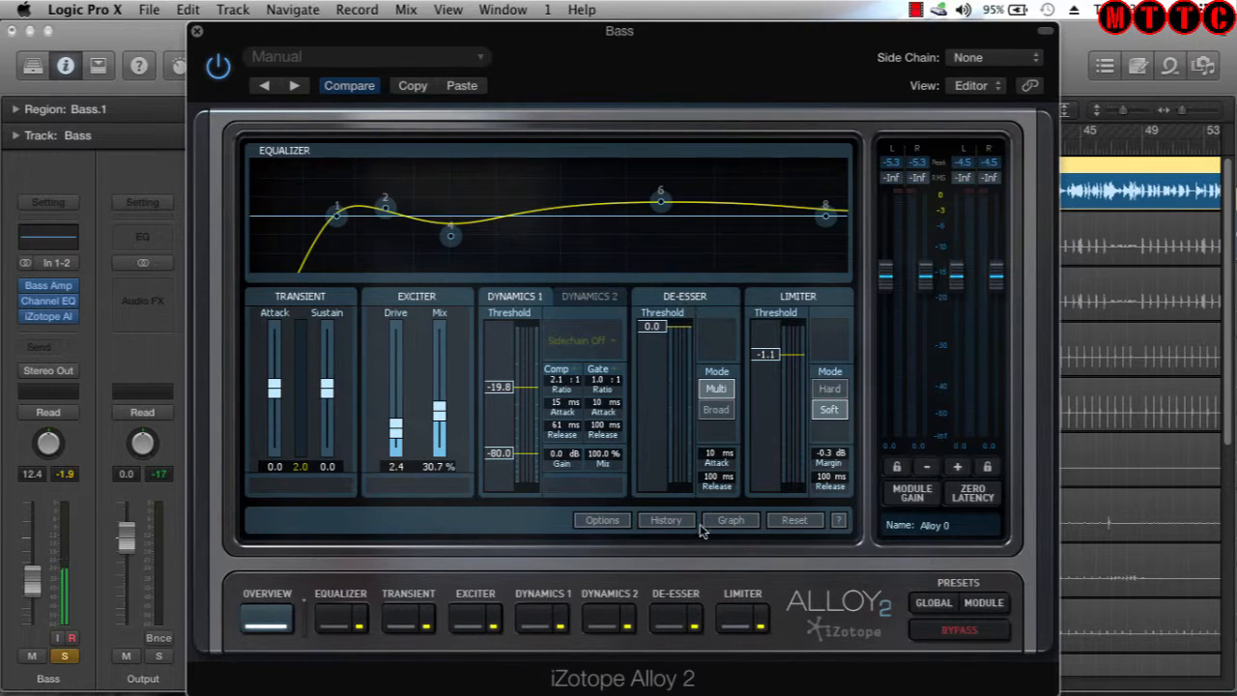
click(698, 625)
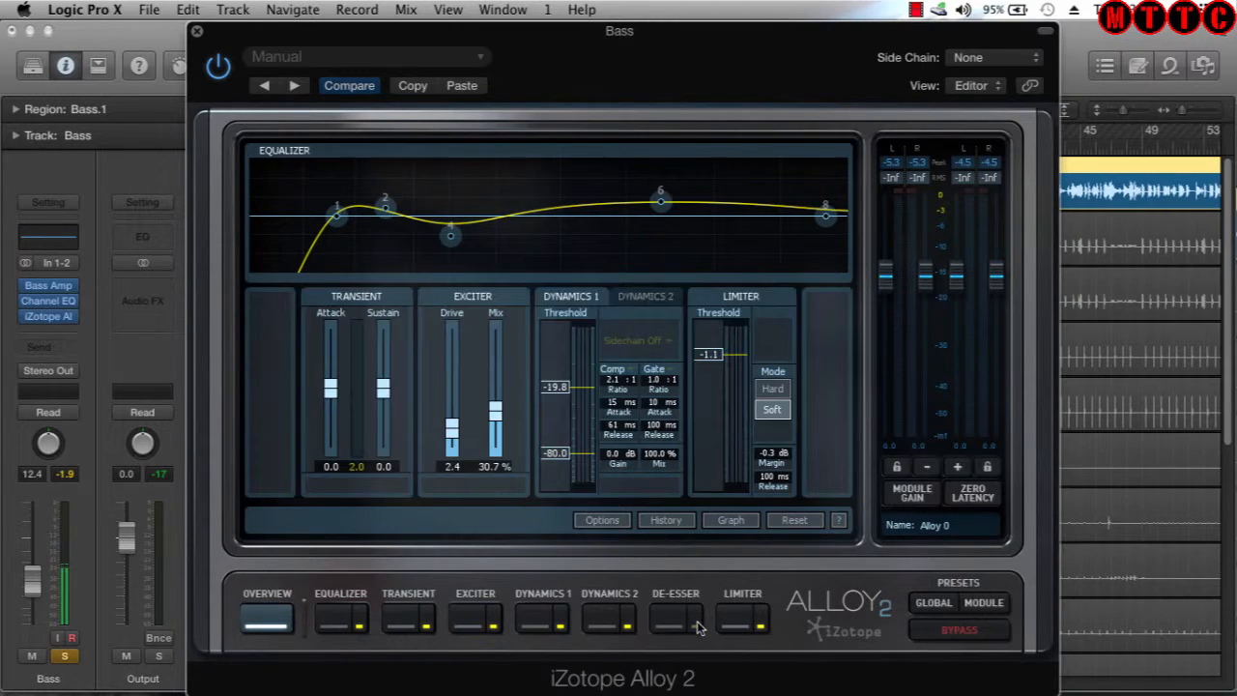
click(428, 626)
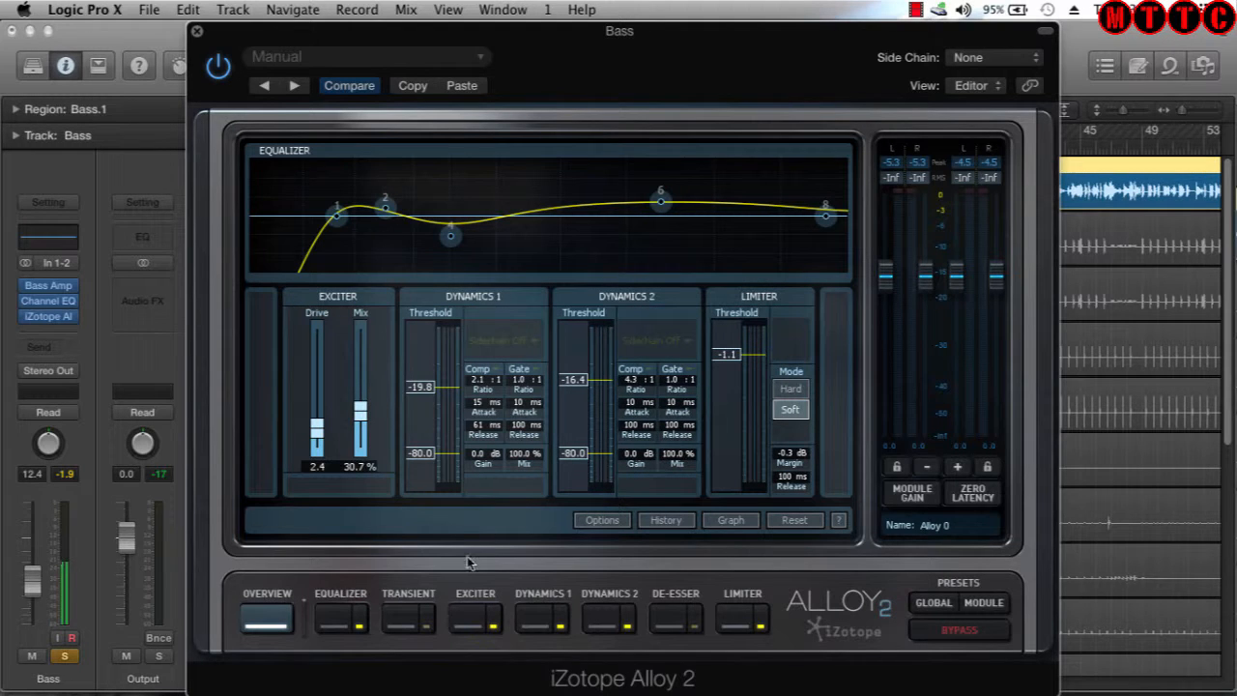
Examine the detailed settings of the Equalizer, Exciter, Dynamics 1, Dynamics 2, De-Esser and Limiter modules in turn
click(332, 619)
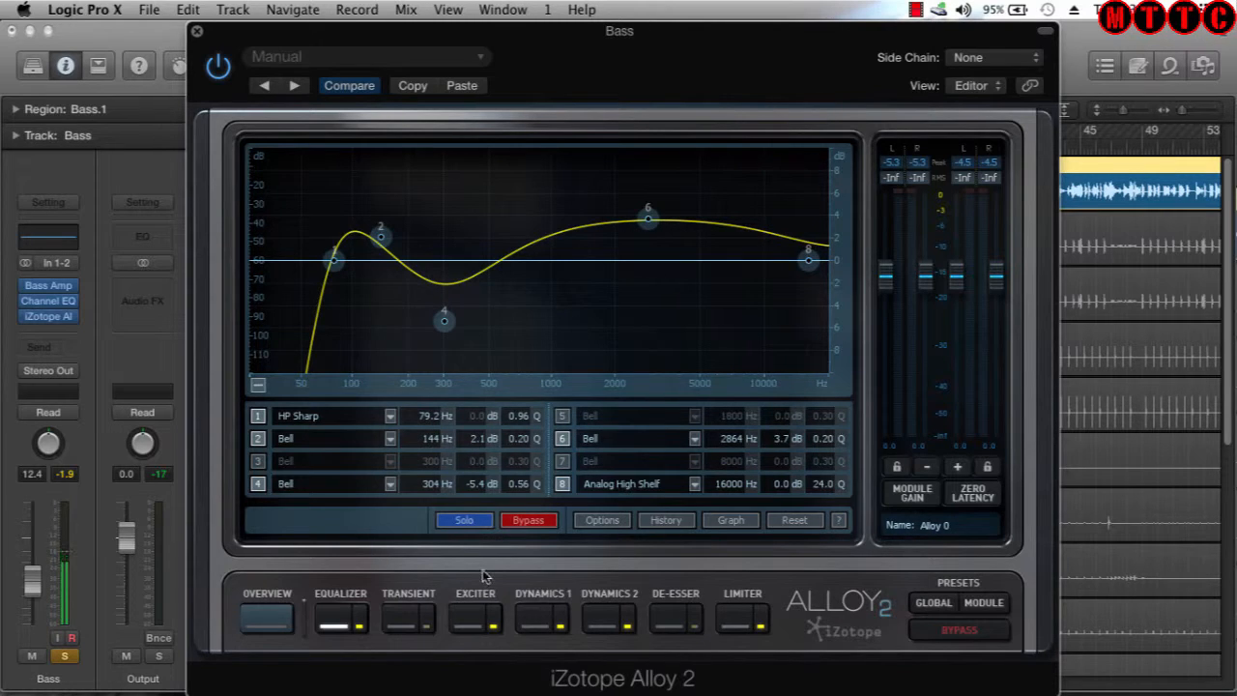
click(471, 622)
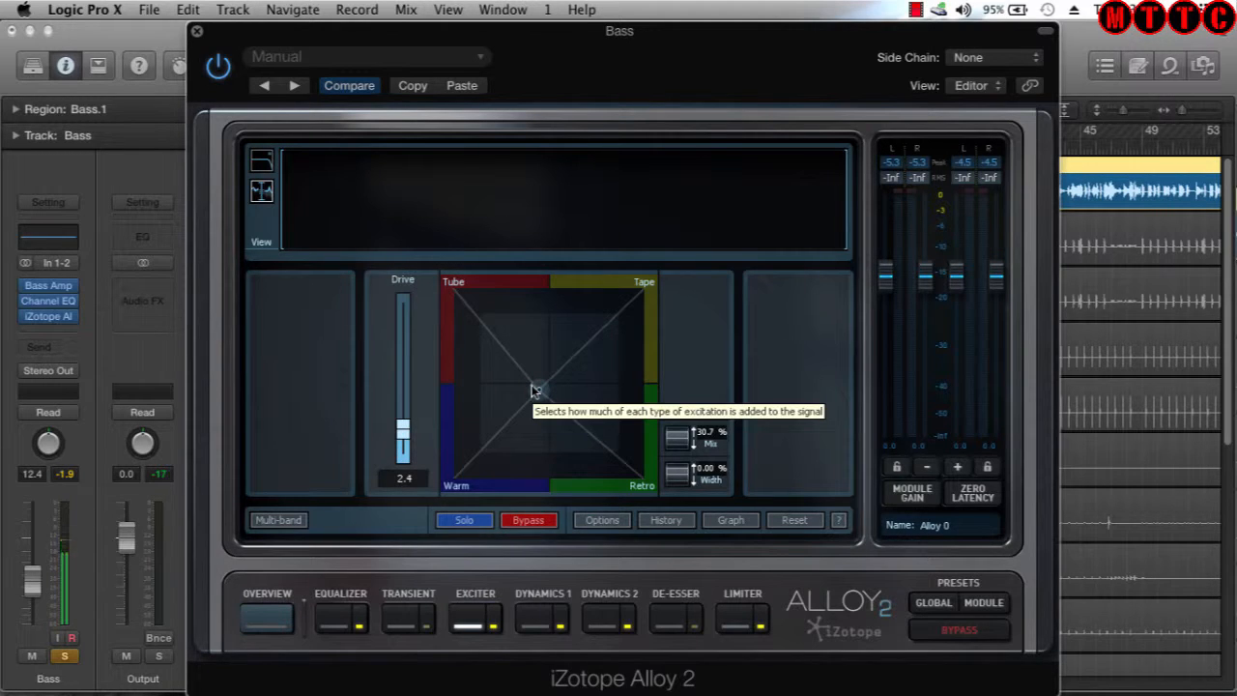
click(540, 618)
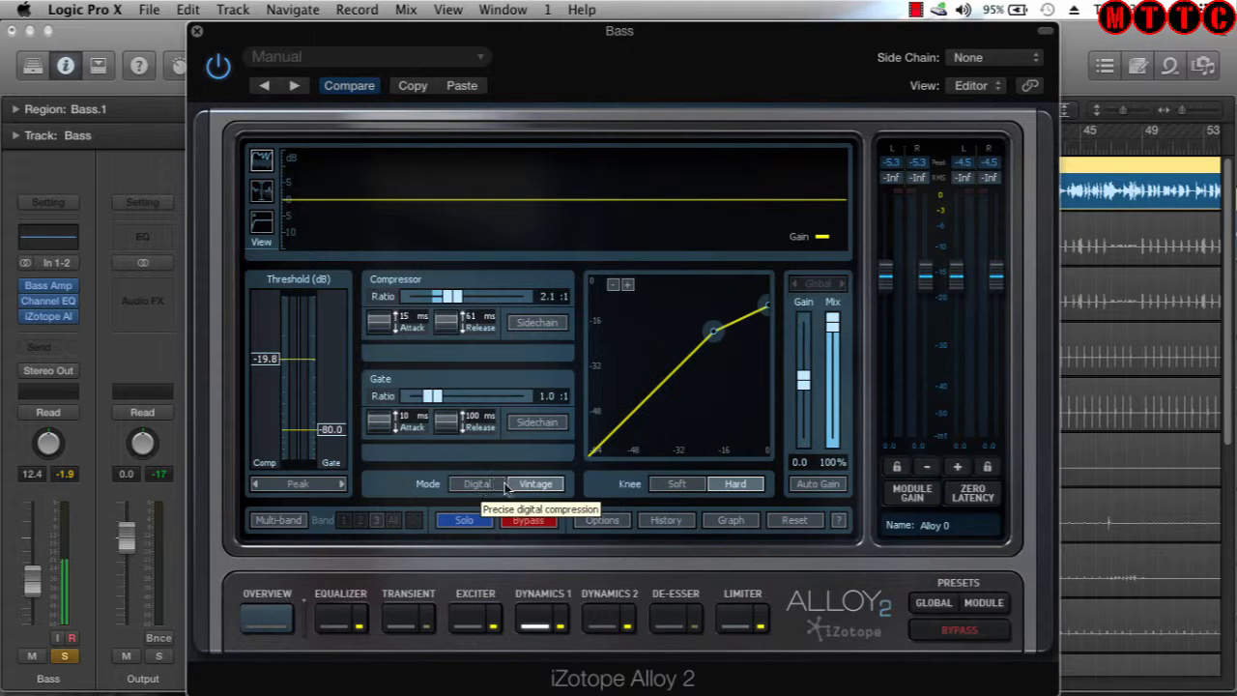
click(604, 610)
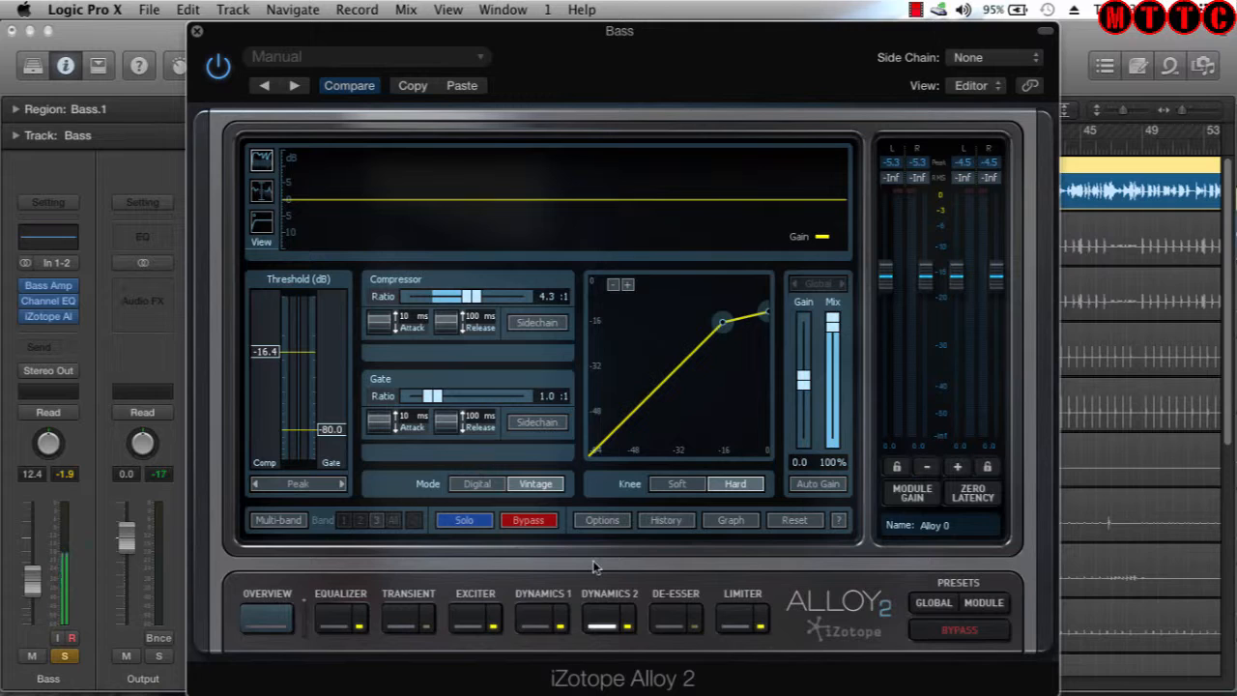
click(672, 619)
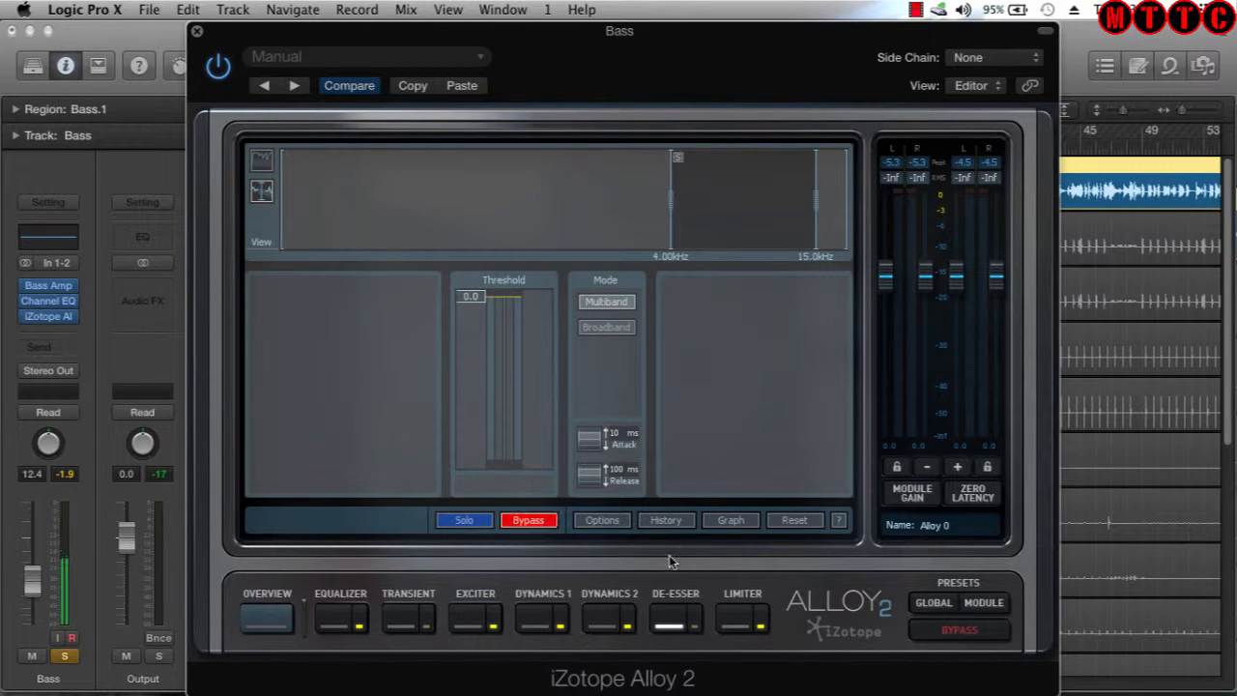
click(734, 623)
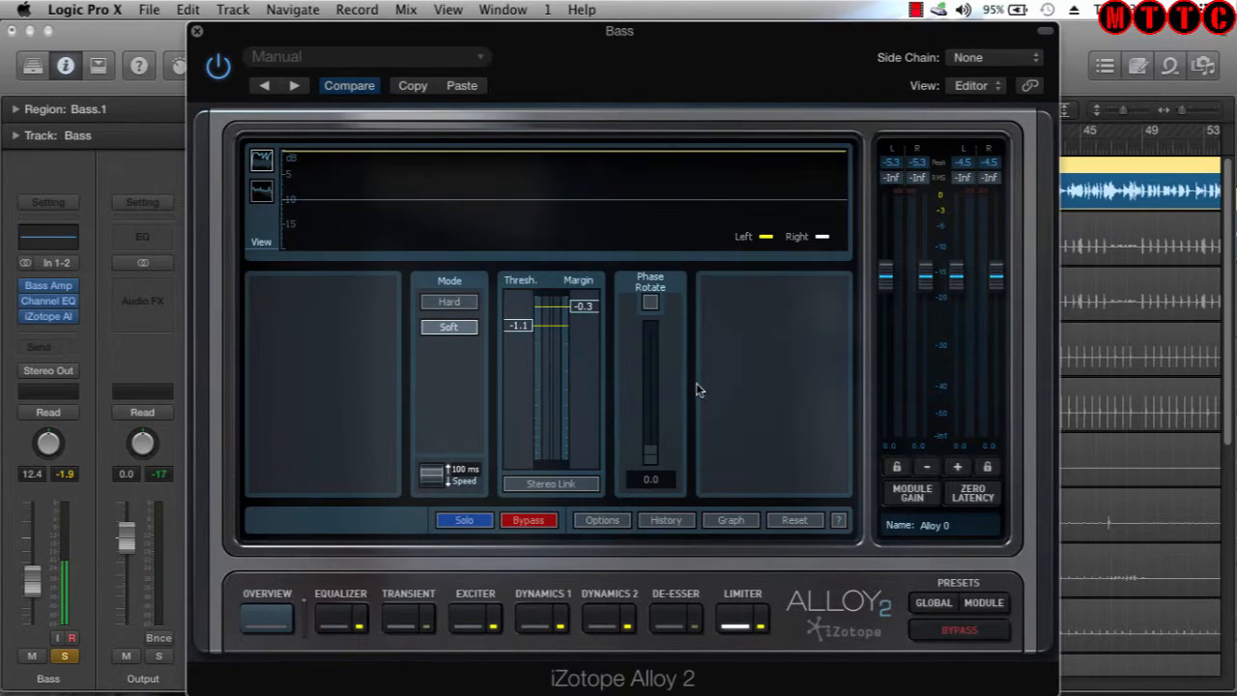